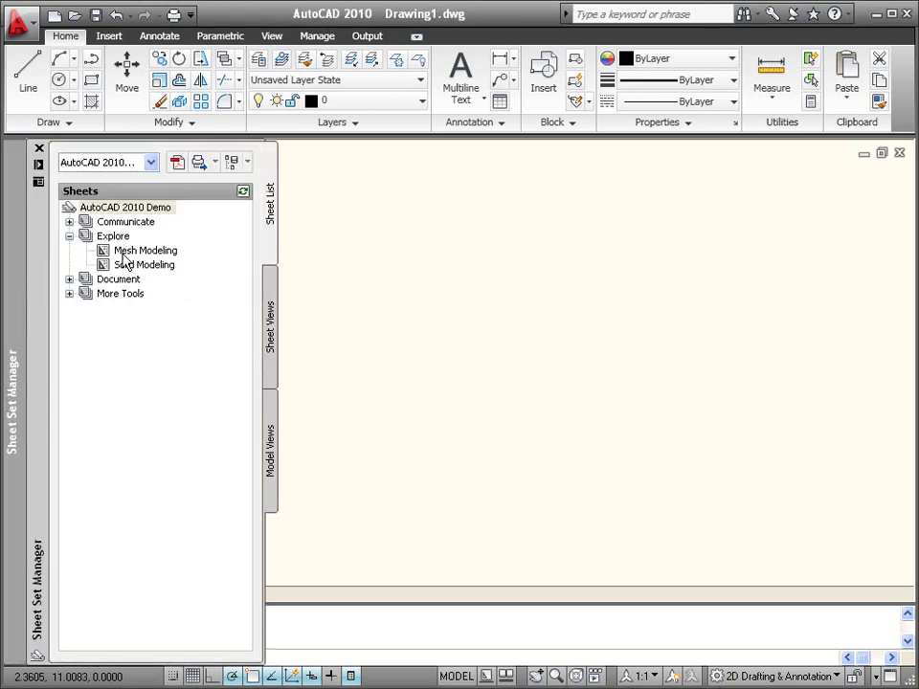
# Step: Open the Mesh Modeling sheet's drawing in model space, in the 3D Modeling workspace with mesh tools showing
pyautogui.doubleClick(122, 251)
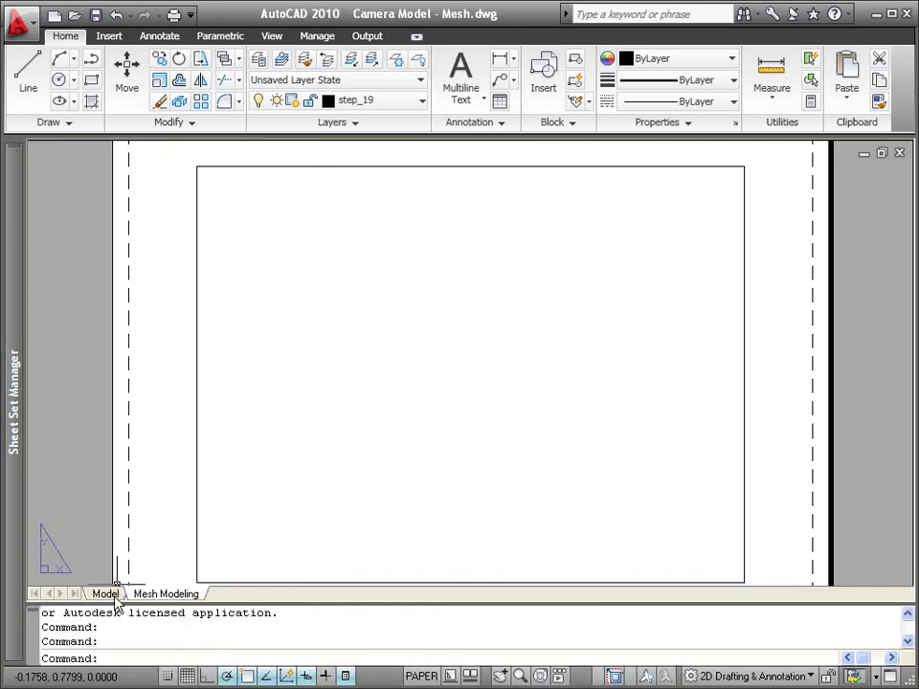
pyautogui.click(117, 595)
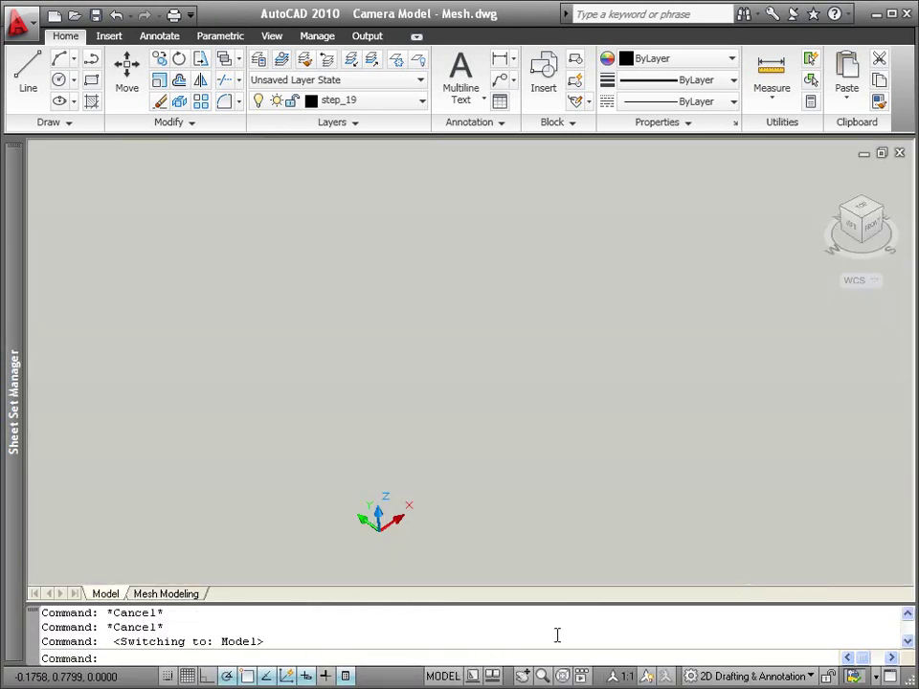
pyautogui.click(694, 677)
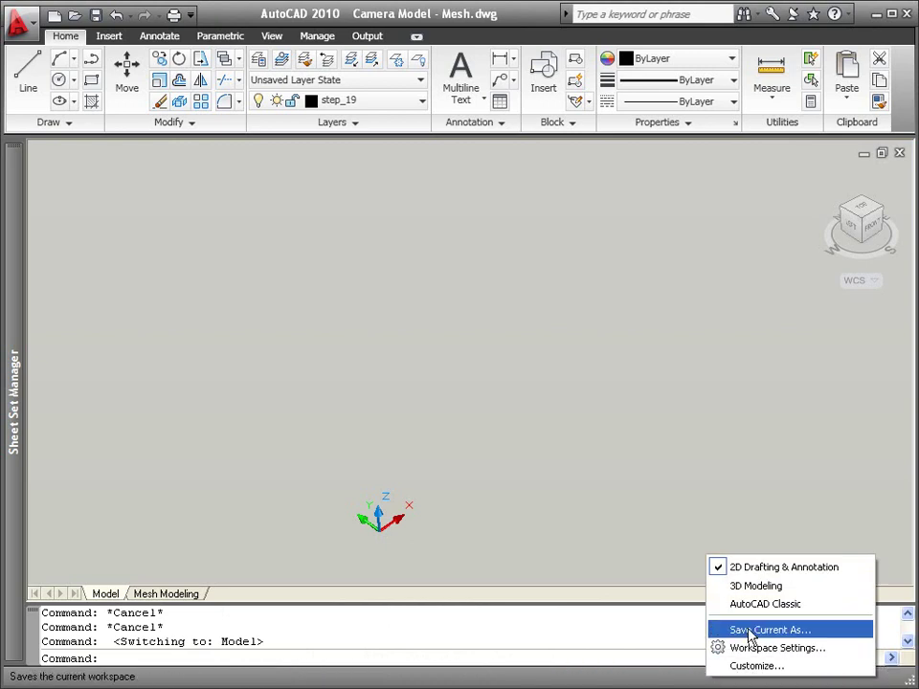
pyautogui.click(756, 585)
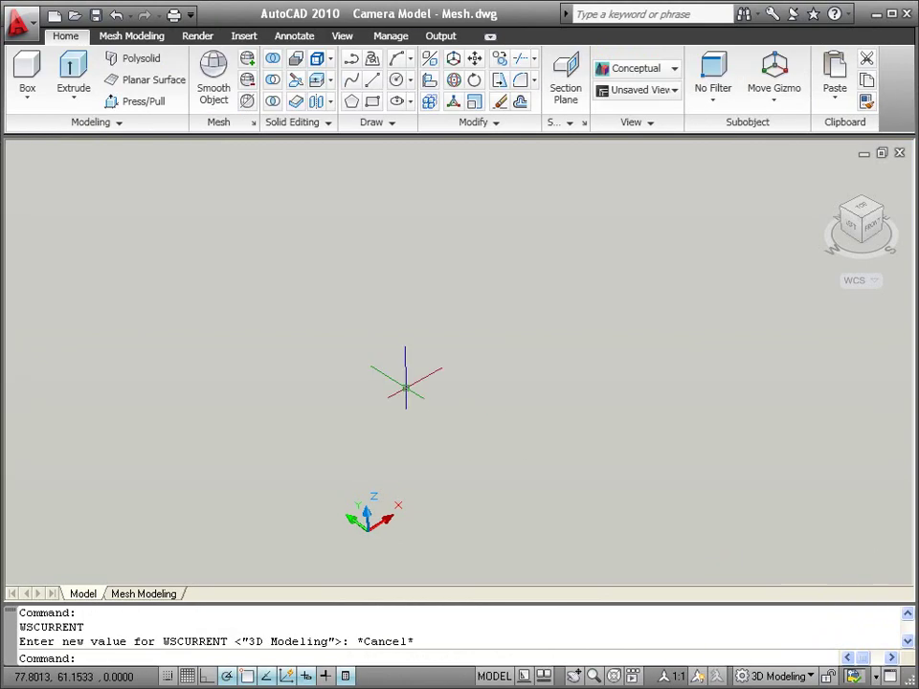
pyautogui.click(110, 36)
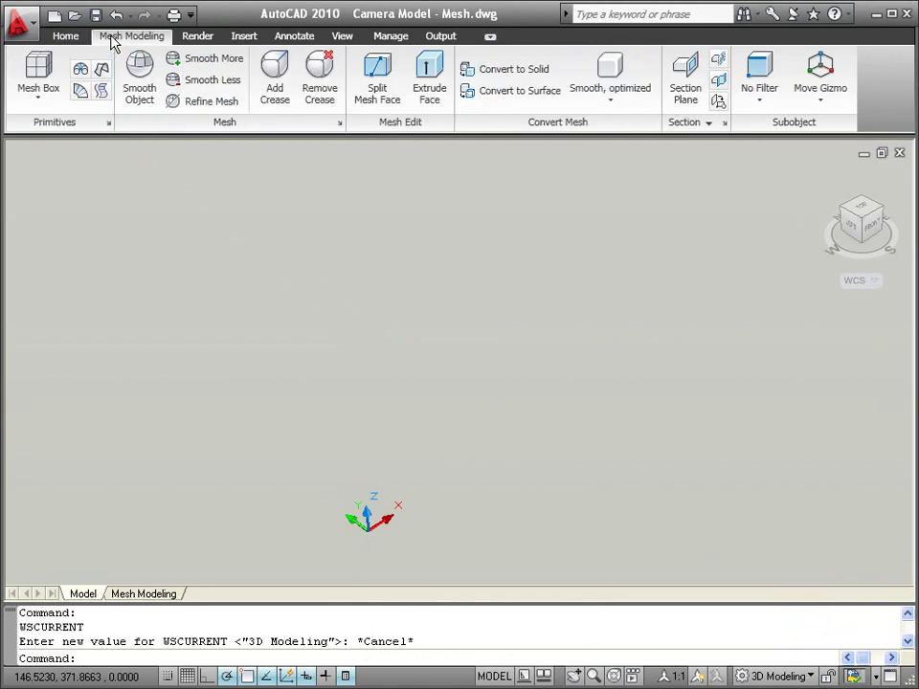
# Step: In Mesh Primitive Options, give the Box primitive 5 length divisions
pyautogui.click(106, 122)
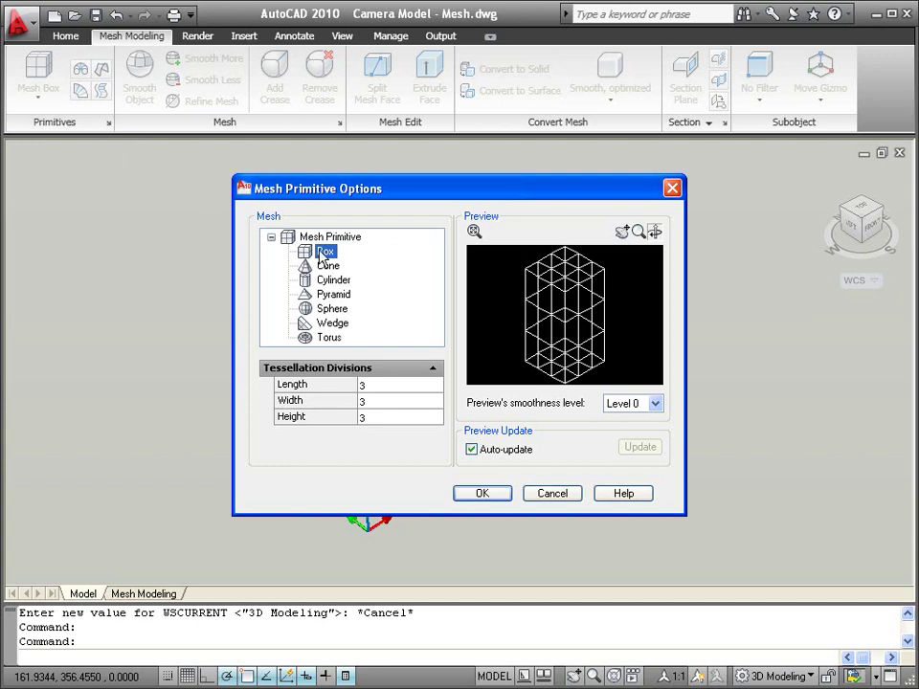
pyautogui.click(325, 265)
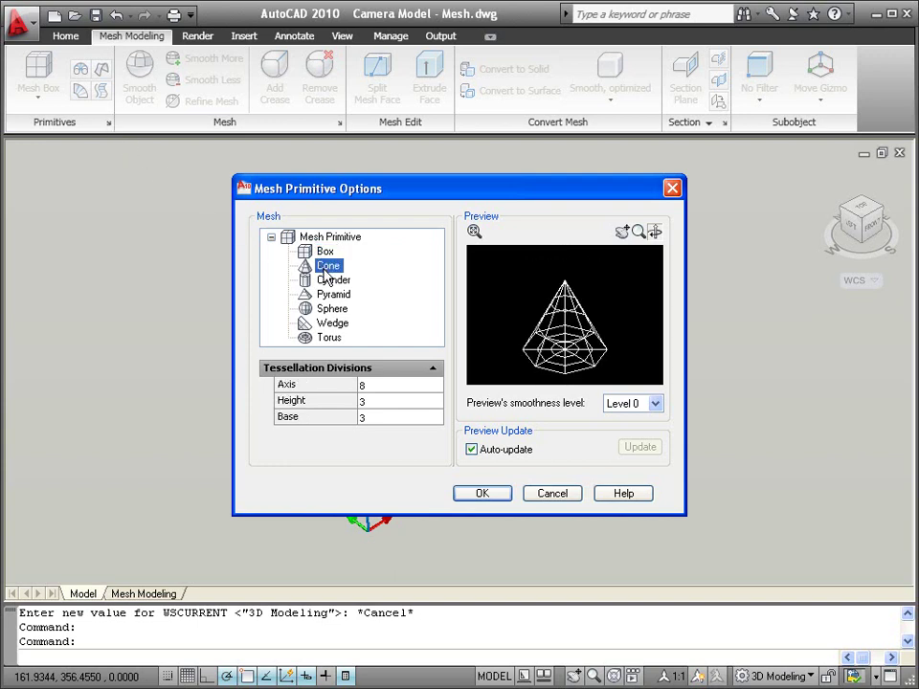
pyautogui.click(331, 281)
pyautogui.click(324, 251)
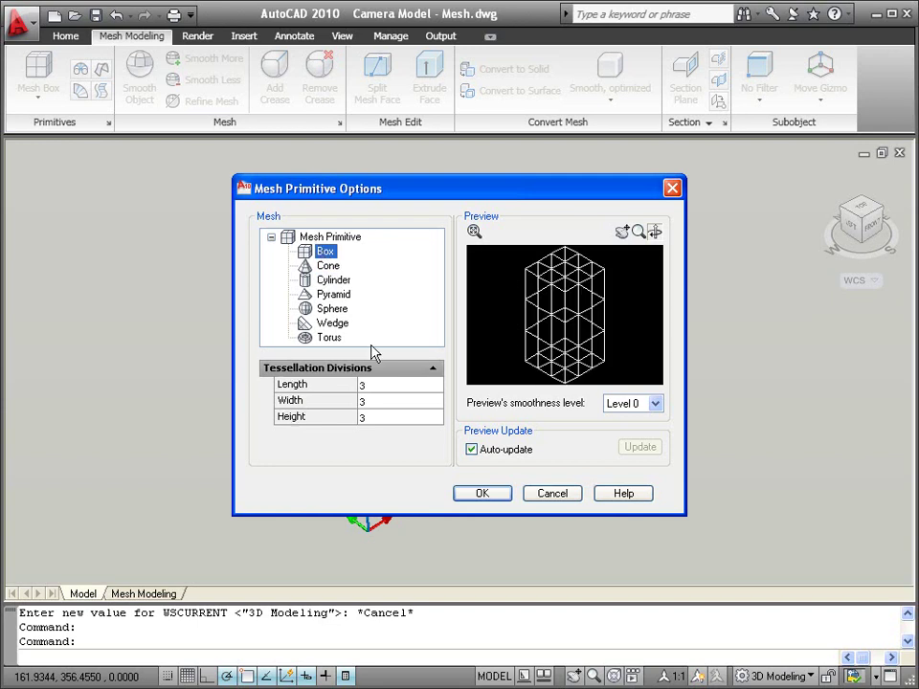
pyautogui.click(390, 384)
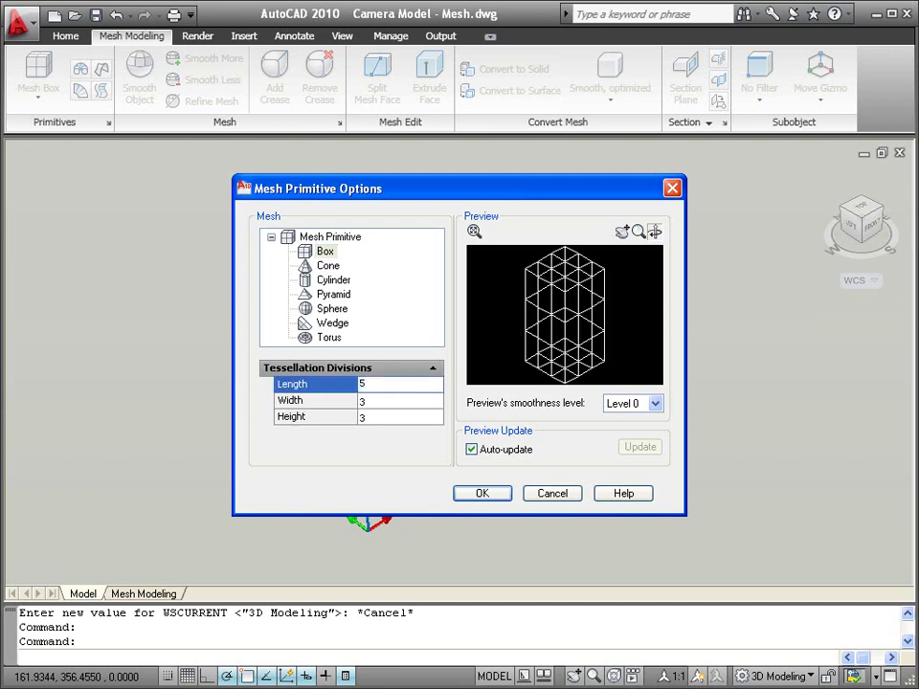
# Step: Confirm the primitive settings and draw a 180 by 40 mesh box, 80 high
pyautogui.click(481, 494)
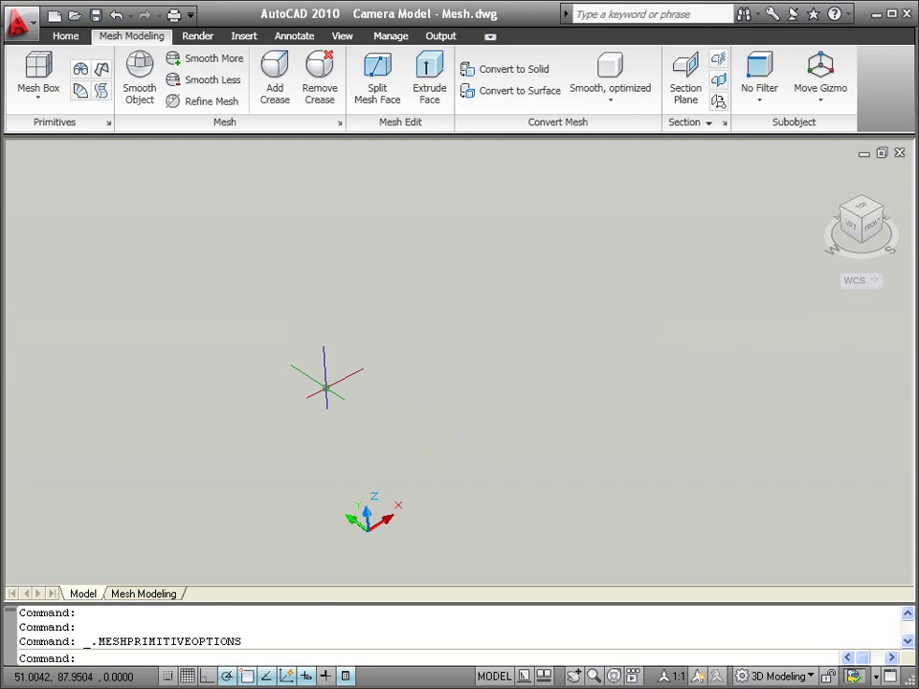
pyautogui.click(39, 88)
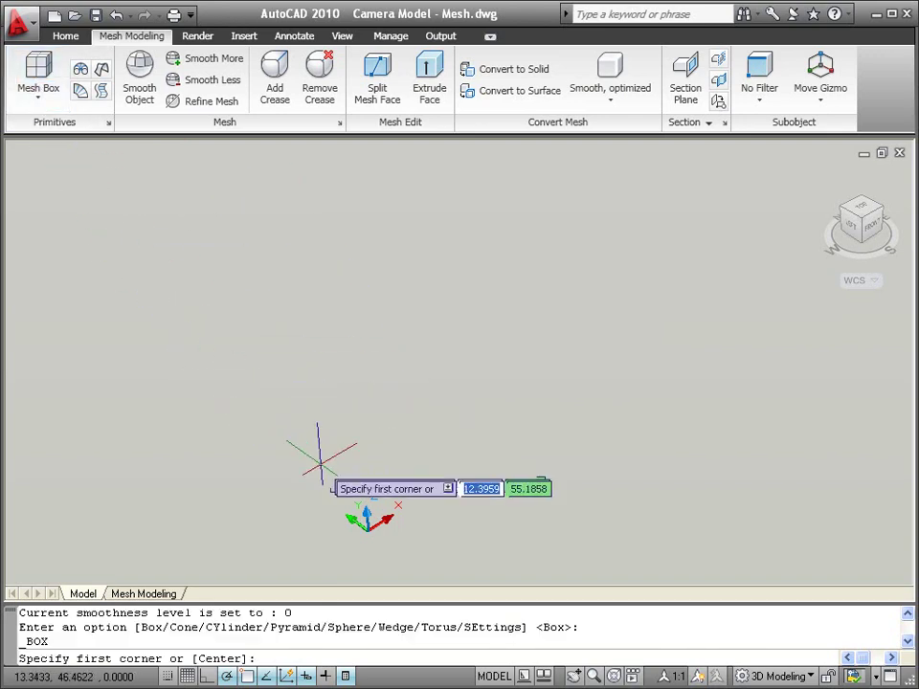
pyautogui.click(379, 494)
pyautogui.write('1')
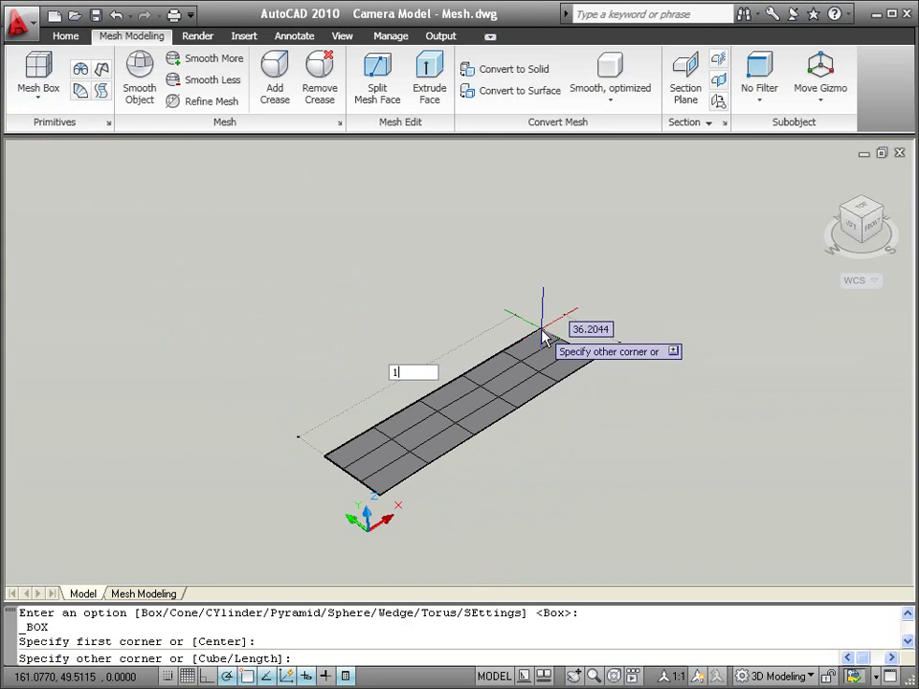
pyautogui.write('80')
pyautogui.press('Tab')
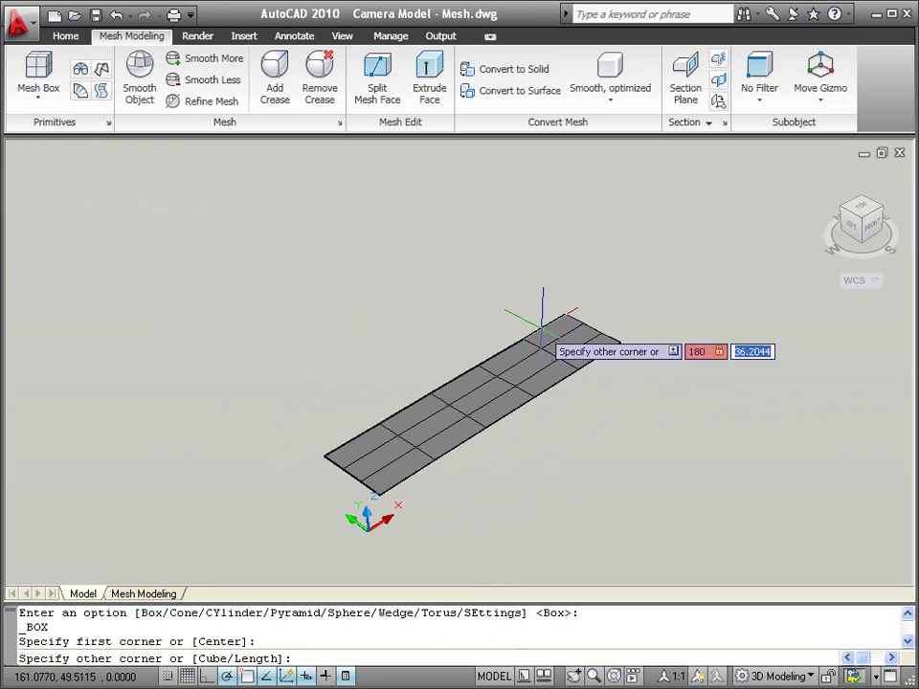
pyautogui.press('Return')
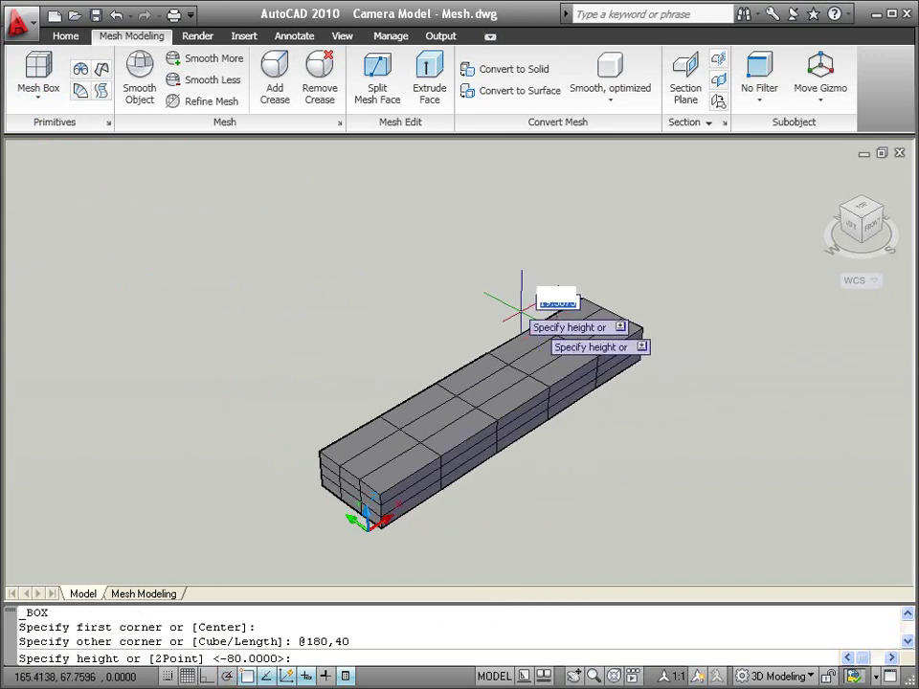
pyautogui.write('80')
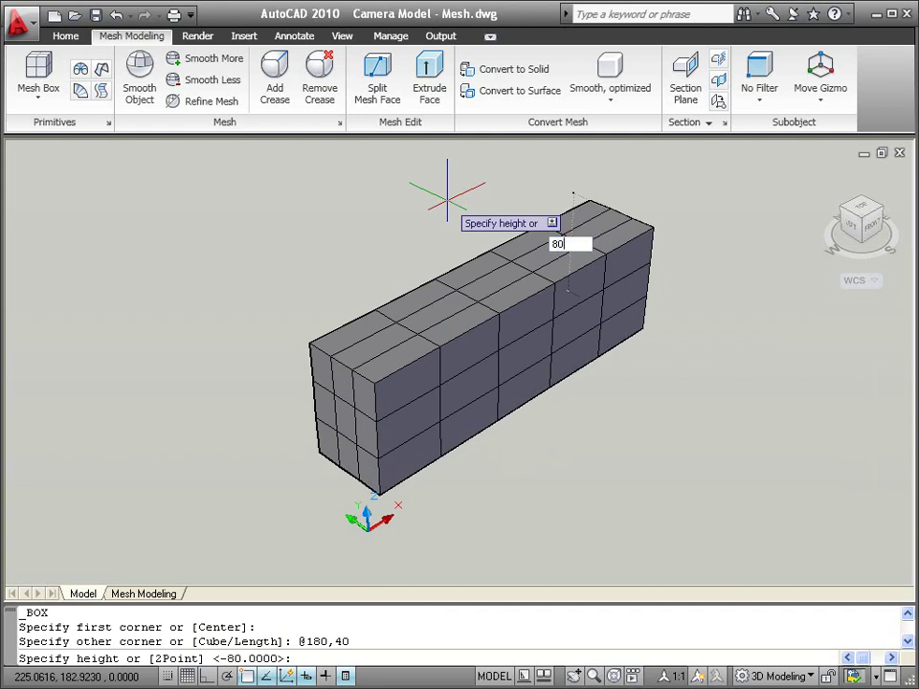
pyautogui.press('Return')
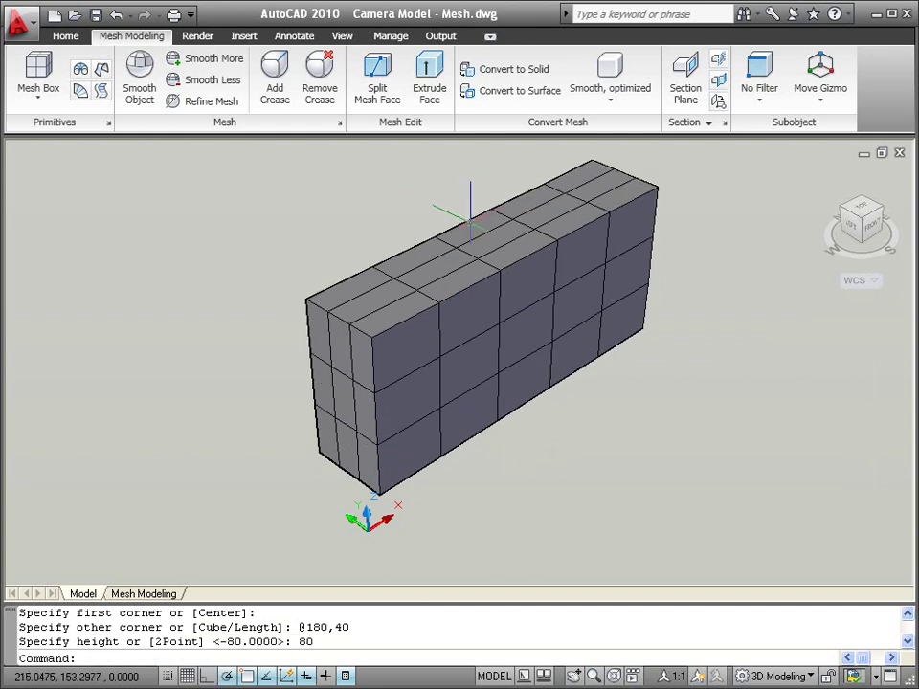
# Step: Select two adjacent top faces of the box and raise them 30 units
pyautogui.keyDown('ctrl'); pyautogui.click(474, 230); pyautogui.keyUp('ctrl')
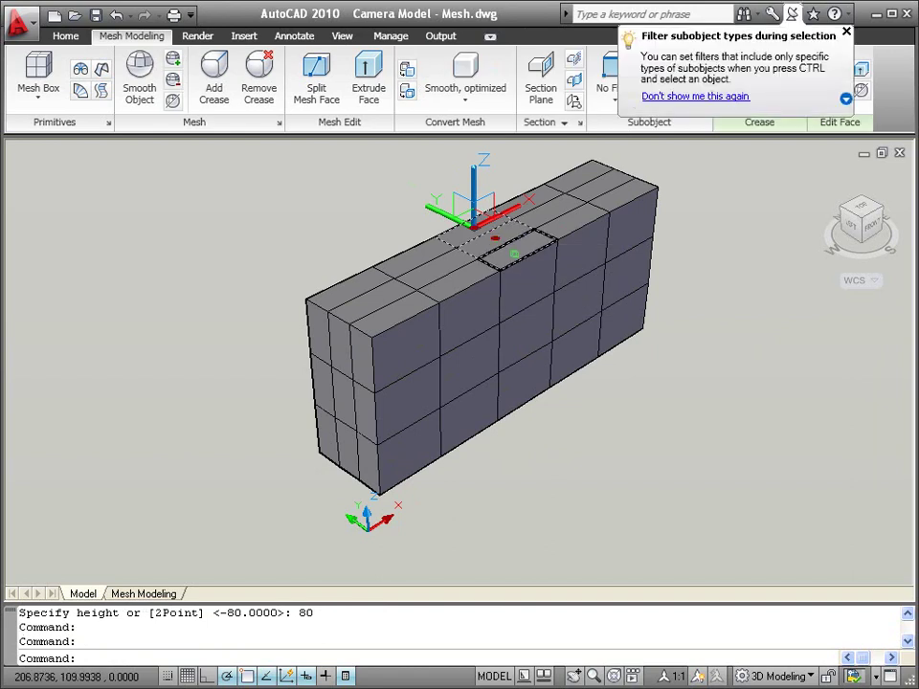
pyautogui.keyDown('ctrl'); pyautogui.click(517, 253); pyautogui.keyUp('ctrl')
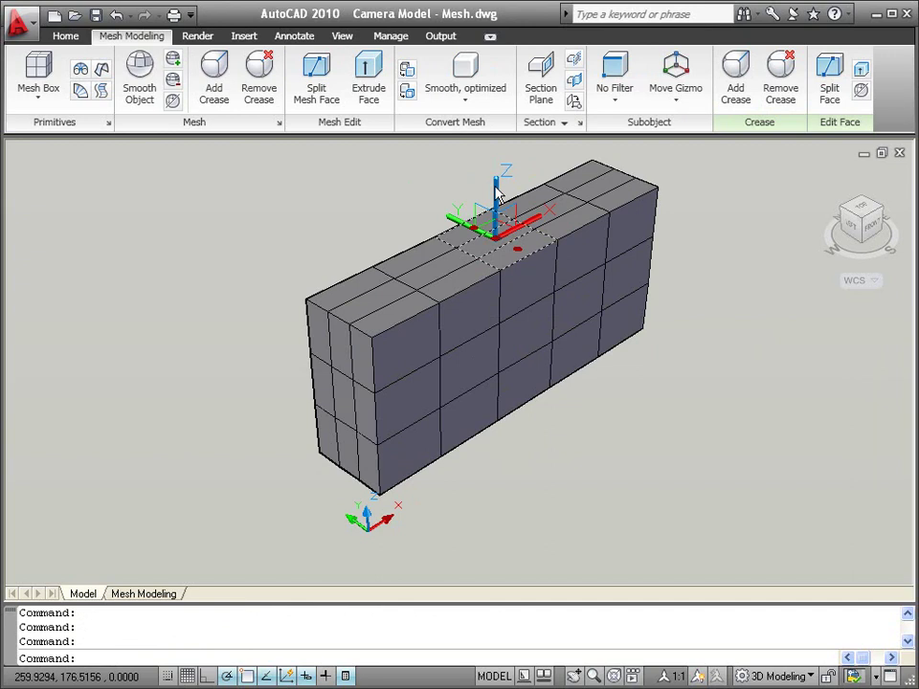
pyautogui.moveTo(497, 204); pyautogui.dragTo(496, 165)
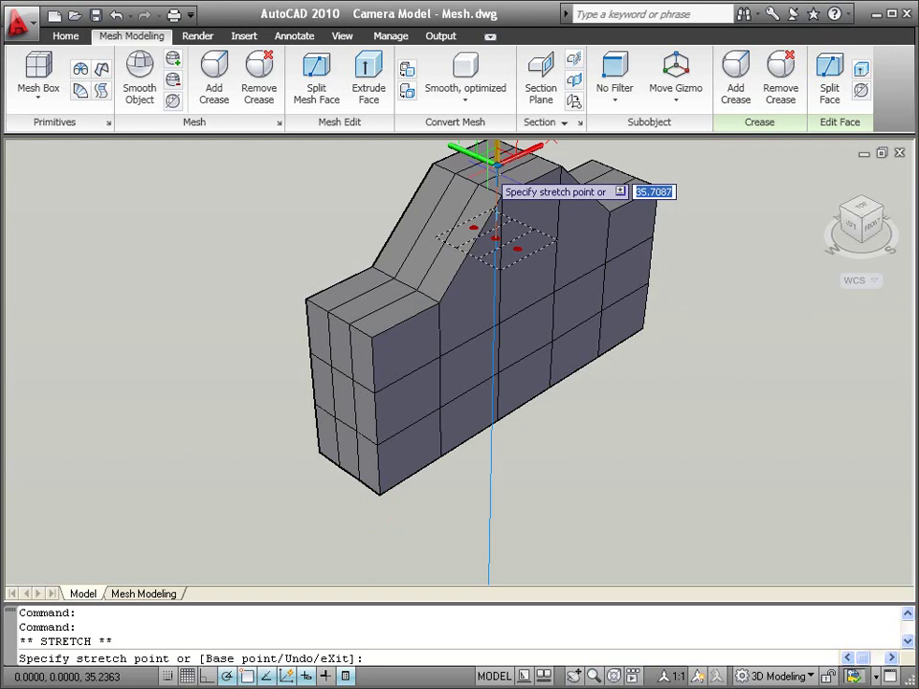
pyautogui.write('3')
pyautogui.press('Return')
pyautogui.press('Escape')
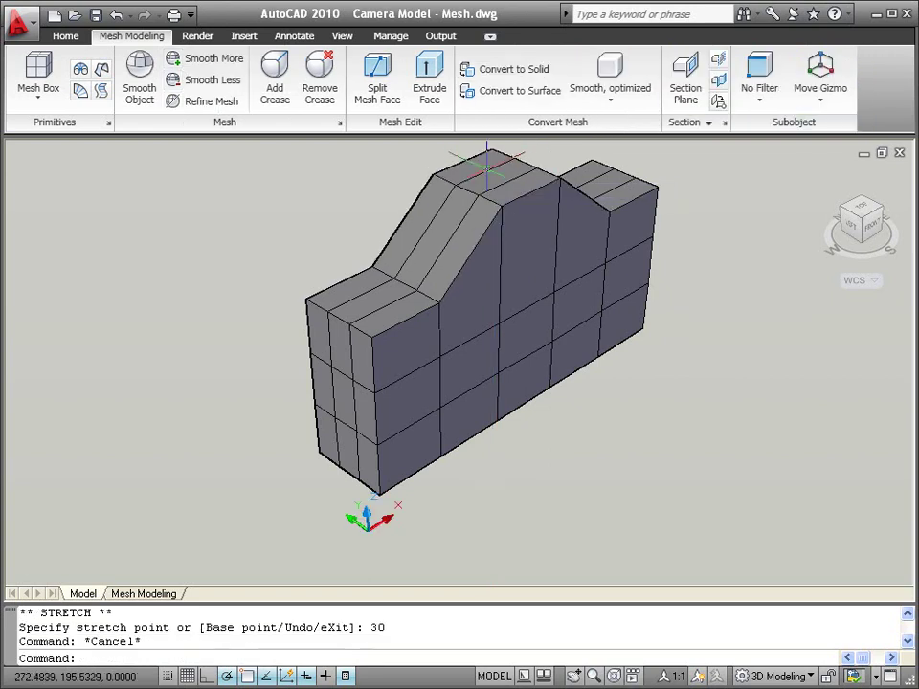
# Step: Limit selection to edges and stretch the front lower edge out 20 units along Y
pyautogui.click(761, 103)
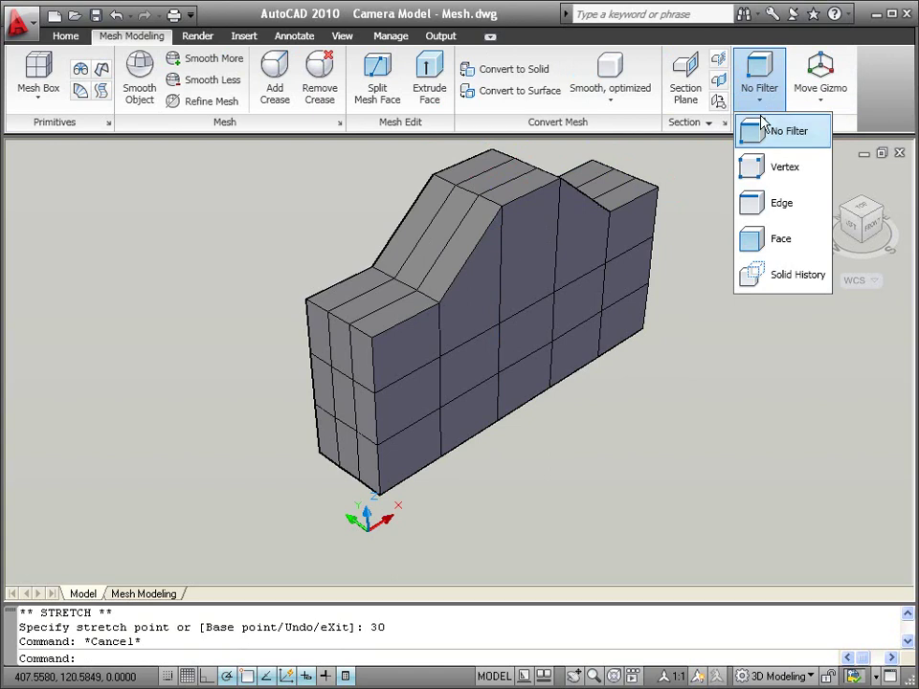
pyautogui.press('Escape')
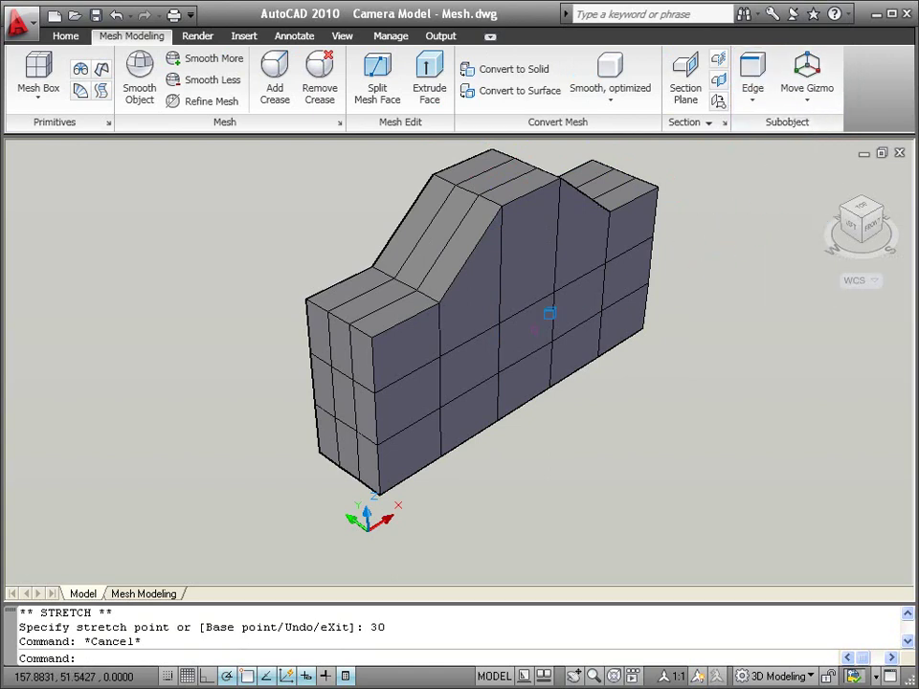
pyautogui.click(391, 356)
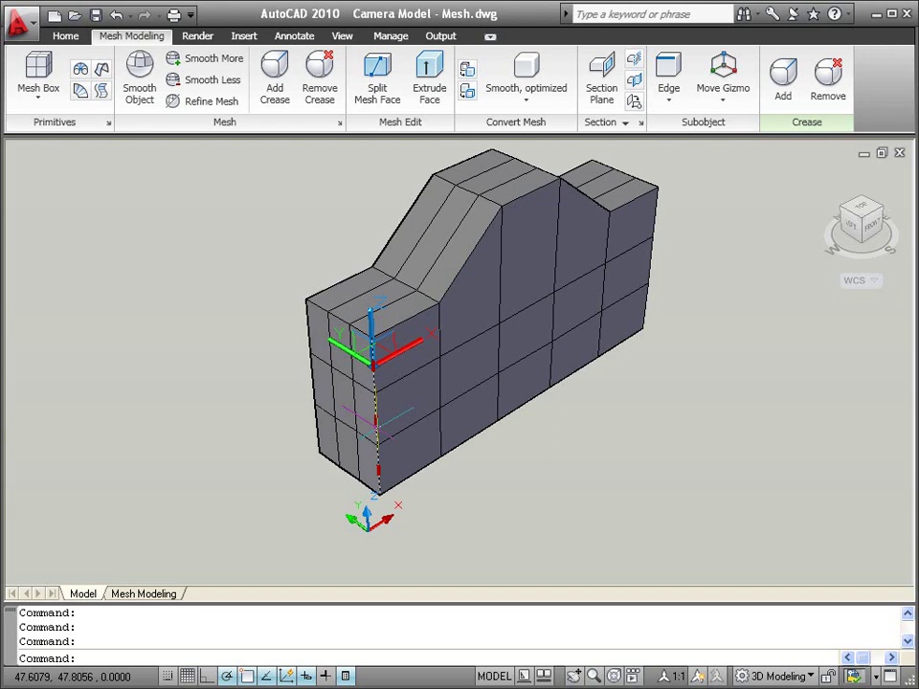
pyautogui.click(357, 410)
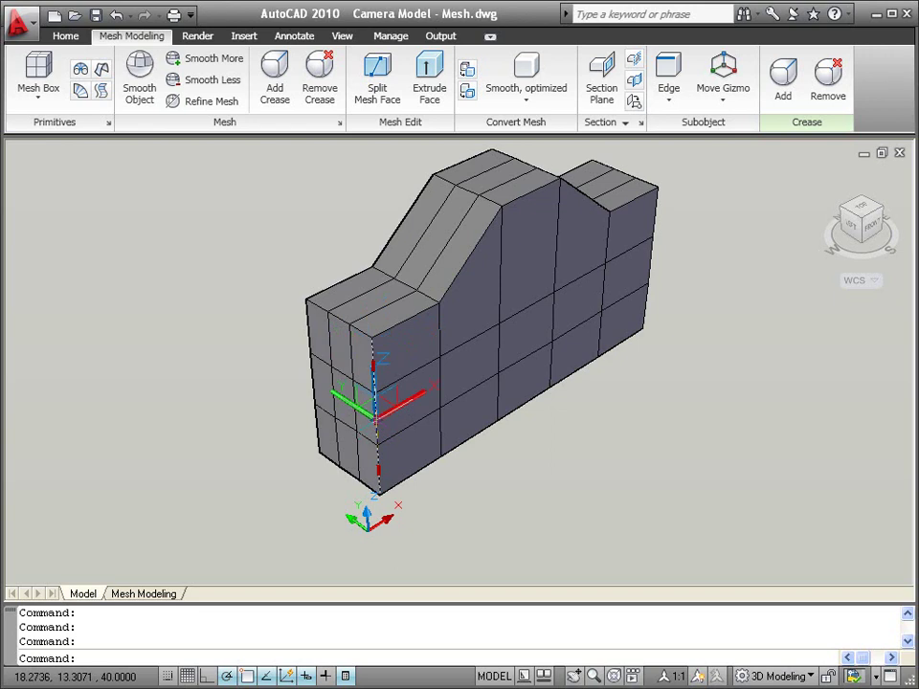
pyautogui.click(354, 404)
pyautogui.write('2')
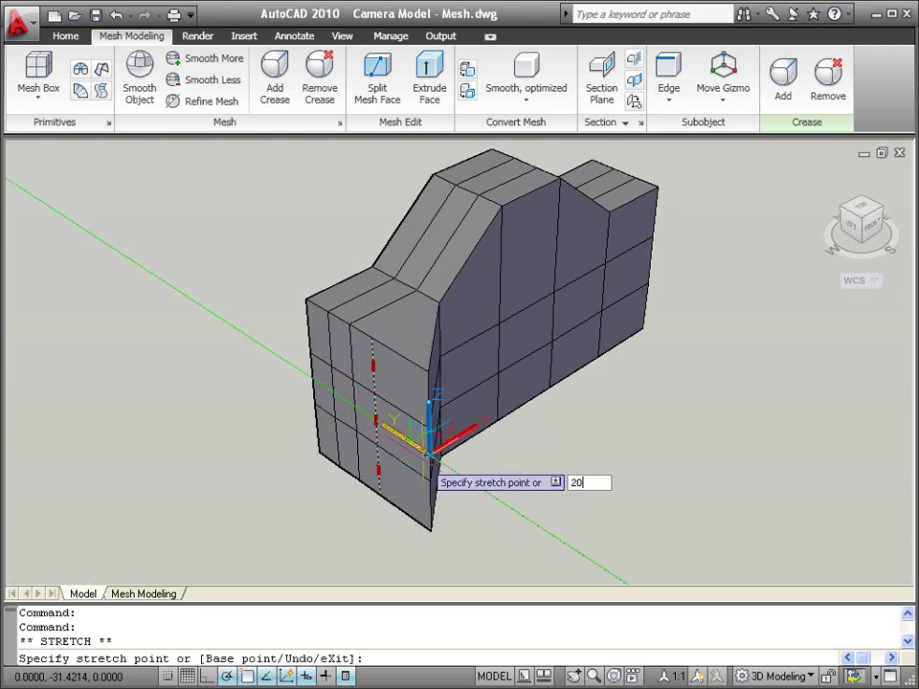
pyautogui.write('0')
pyautogui.press('Return')
pyautogui.press('Escape')
pyautogui.press('Escape')
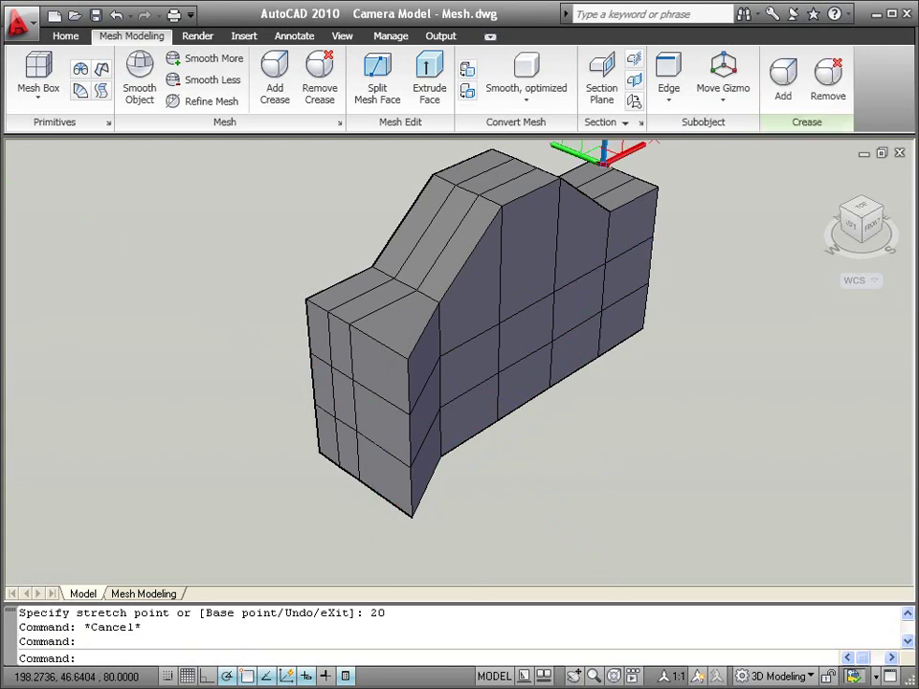
pyautogui.press('Escape')
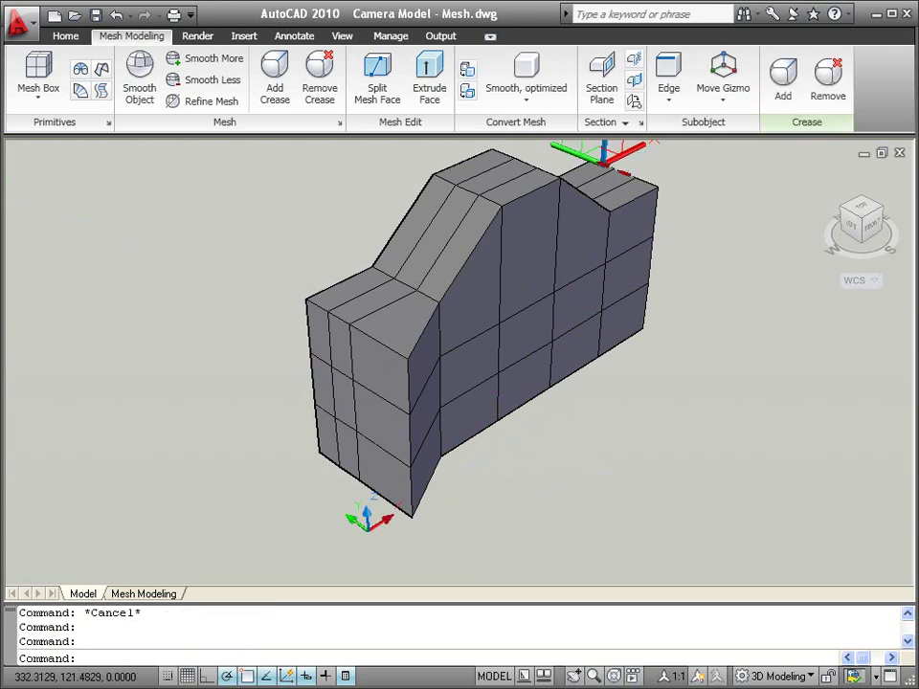
pyautogui.press('Escape')
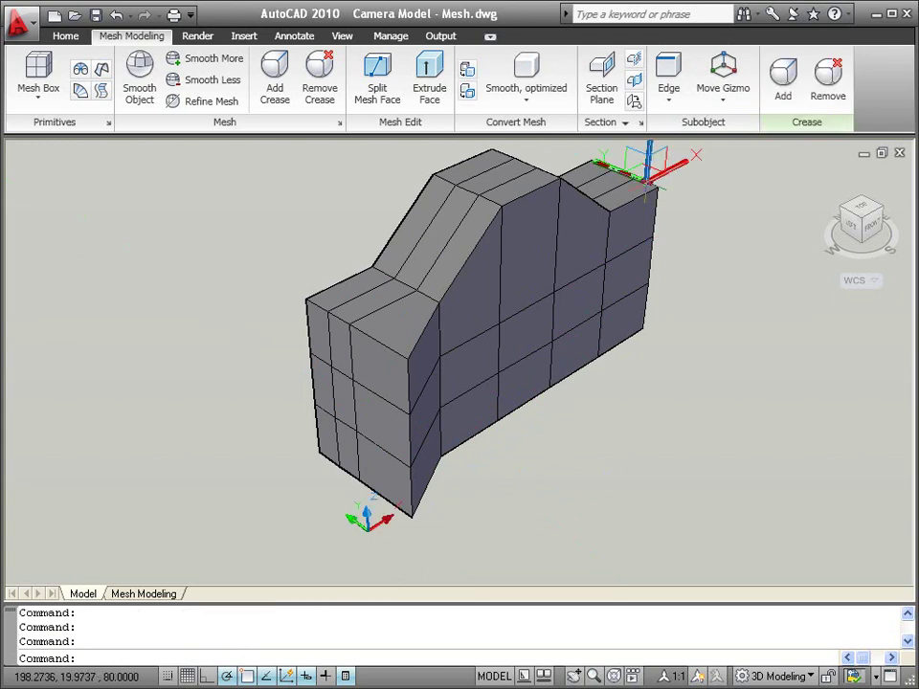
# Step: Lower the back top edge by 10 units
pyautogui.click(650, 153)
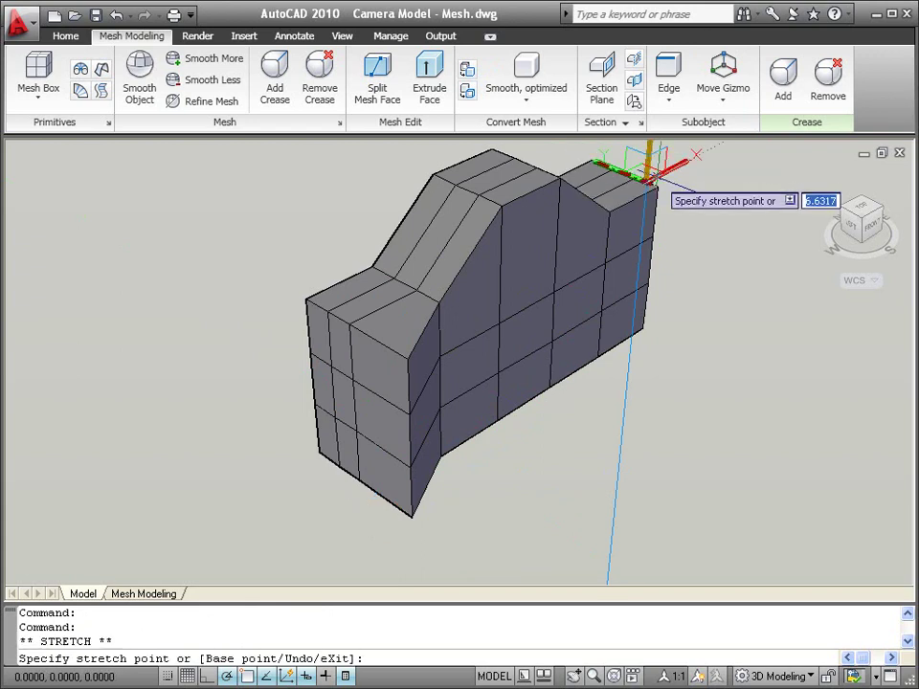
pyautogui.write('10')
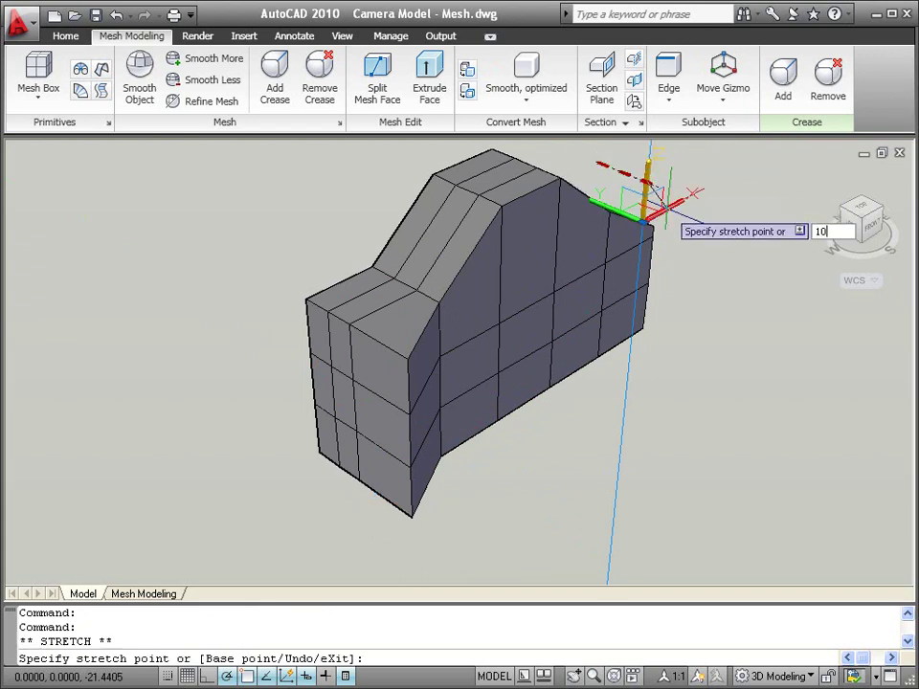
pyautogui.press('Return')
pyautogui.press('Escape')
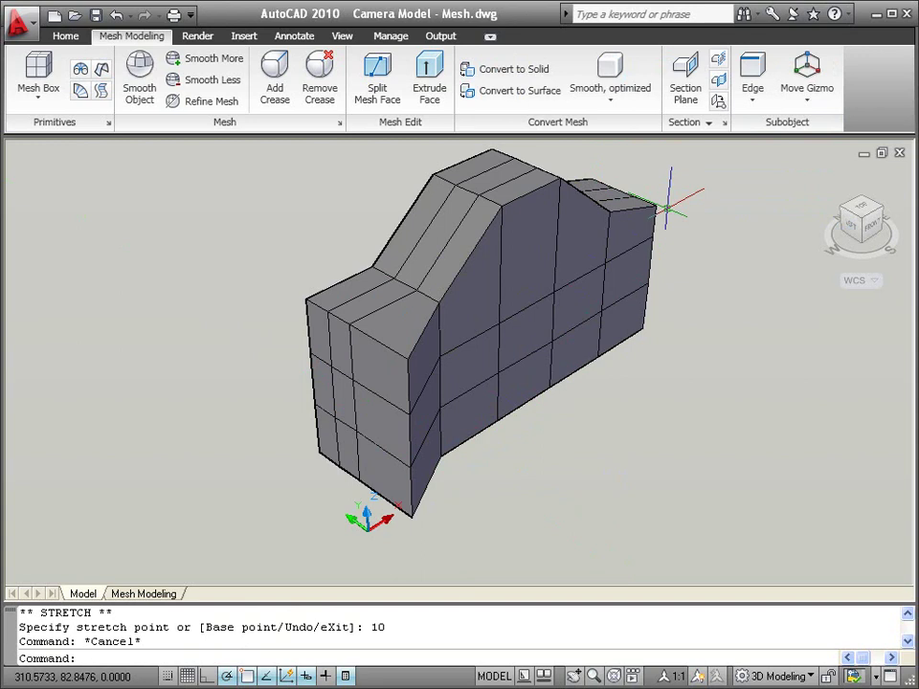
# Step: Apply Smooth More twice to the camera body mesh, then select its top ridge edge
pyautogui.click(210, 69)
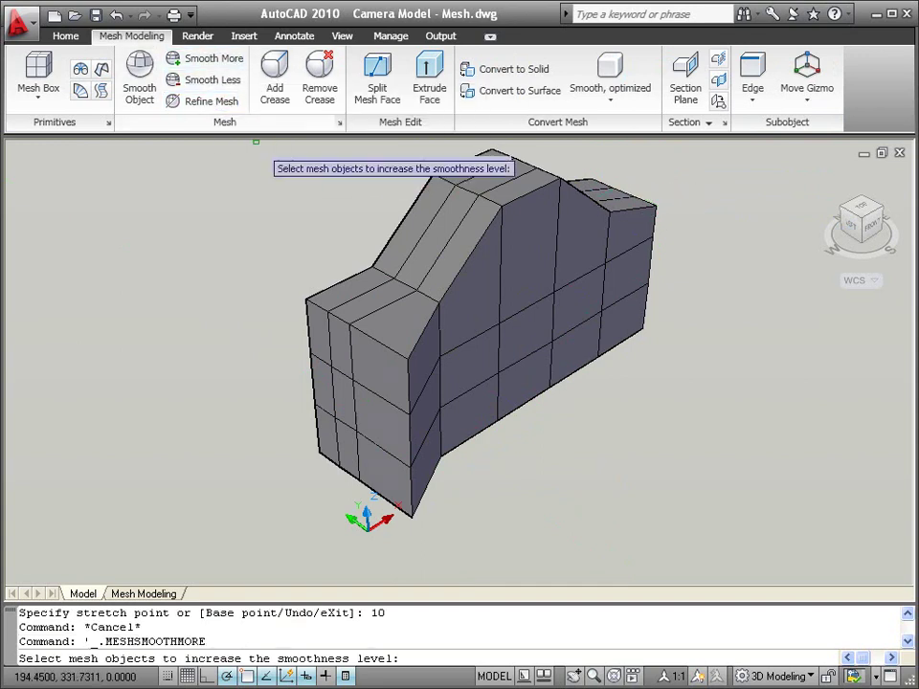
pyautogui.click(364, 290)
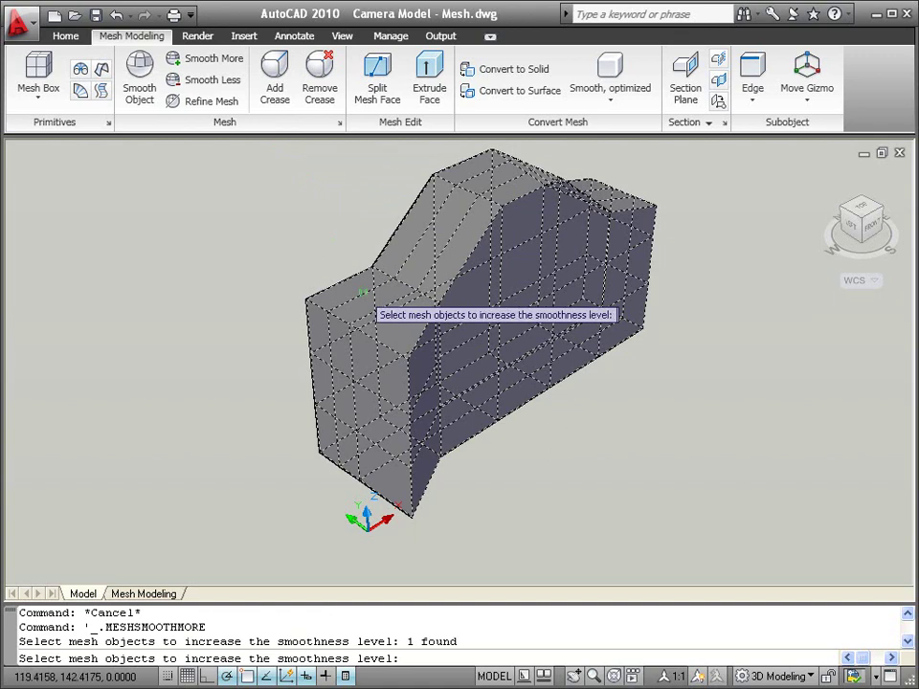
pyautogui.press('Return')
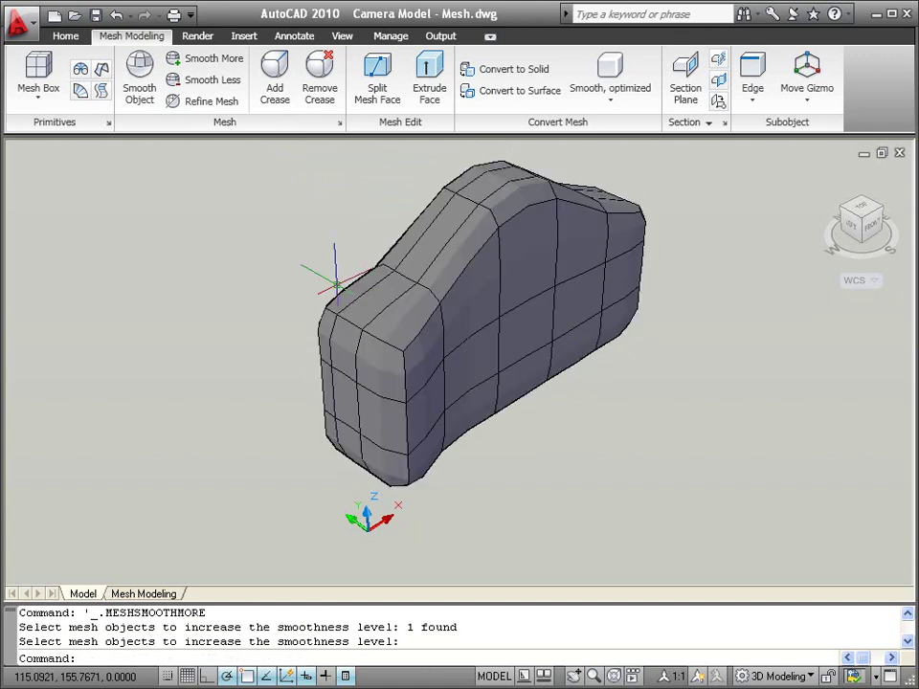
pyautogui.click(213, 59)
pyautogui.click(369, 299)
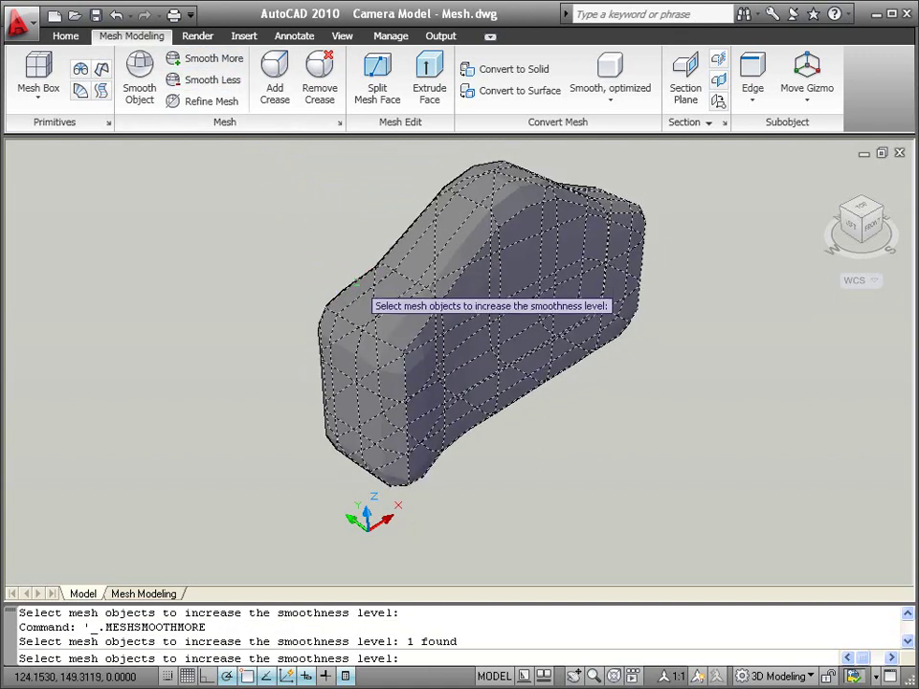
pyautogui.press('Return')
pyautogui.press('Escape')
pyautogui.press('Escape')
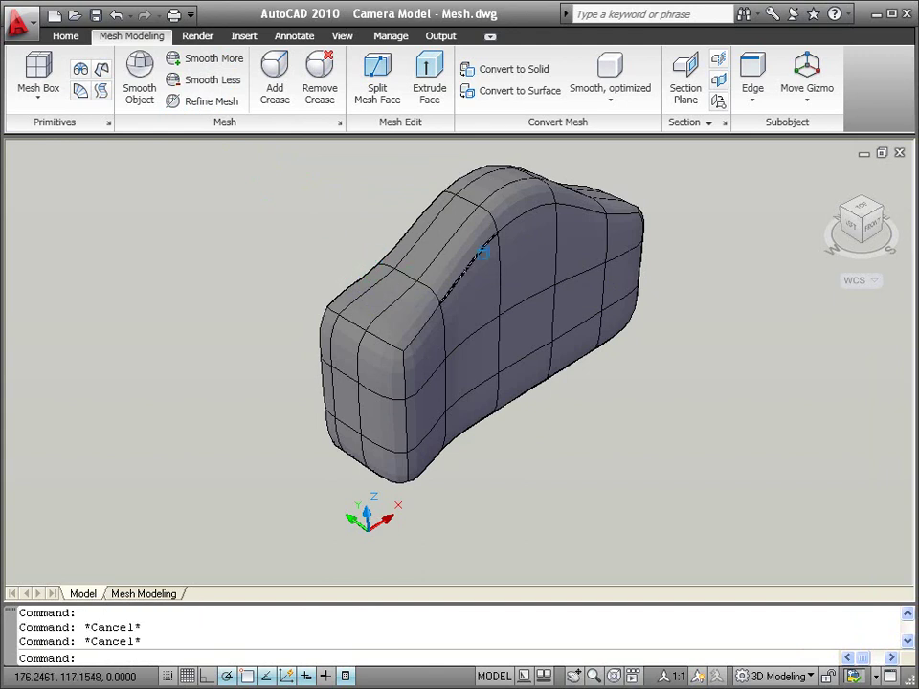
pyautogui.click(482, 244)
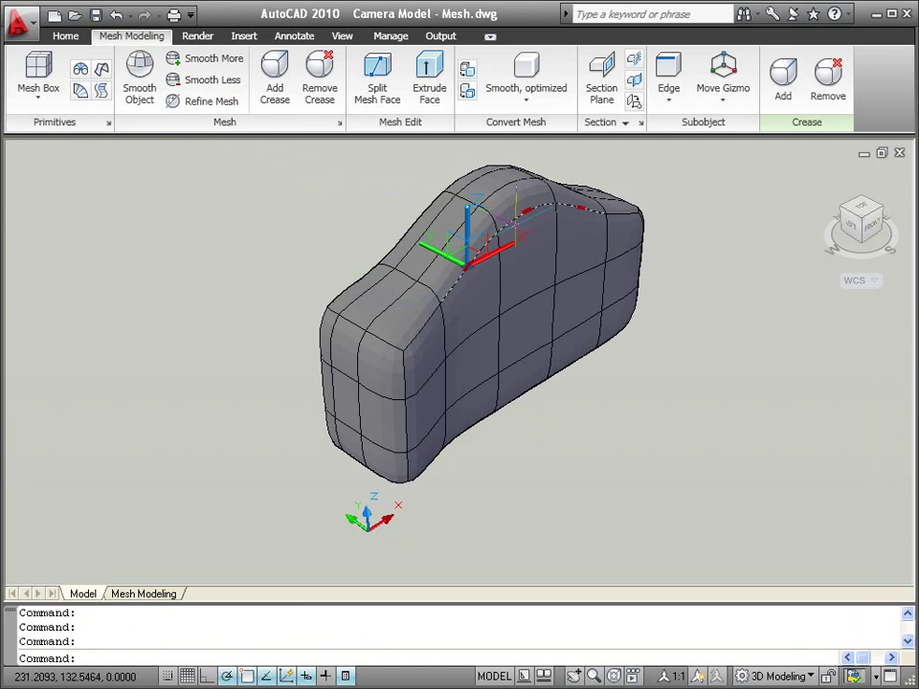
# Step: Pull the selected top ridge edge down 20 units along Z
pyautogui.click(469, 227)
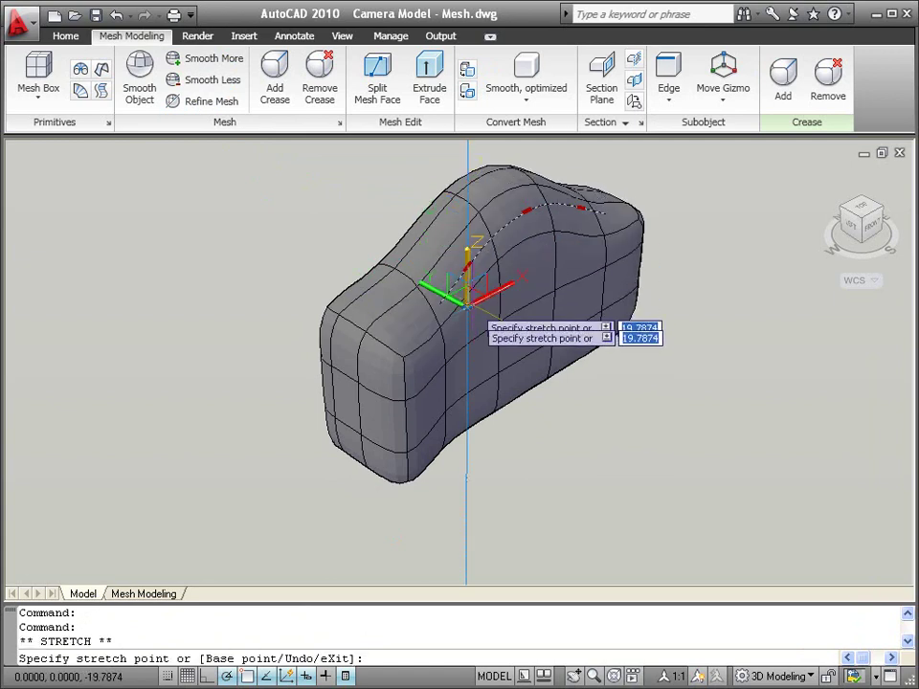
pyautogui.write('2')
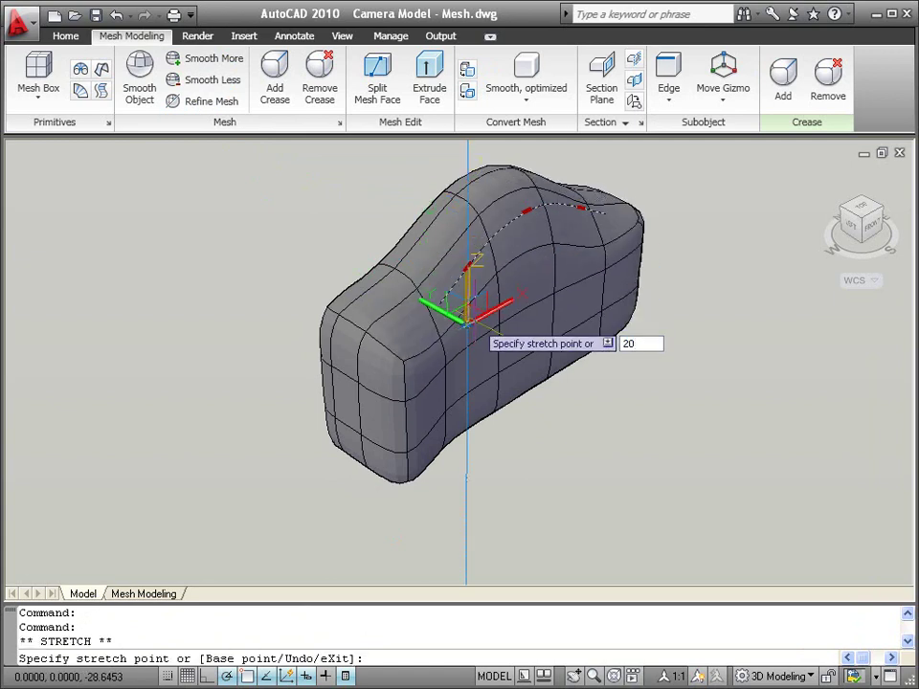
pyautogui.write('0')
pyautogui.press('Return')
pyautogui.press('Escape')
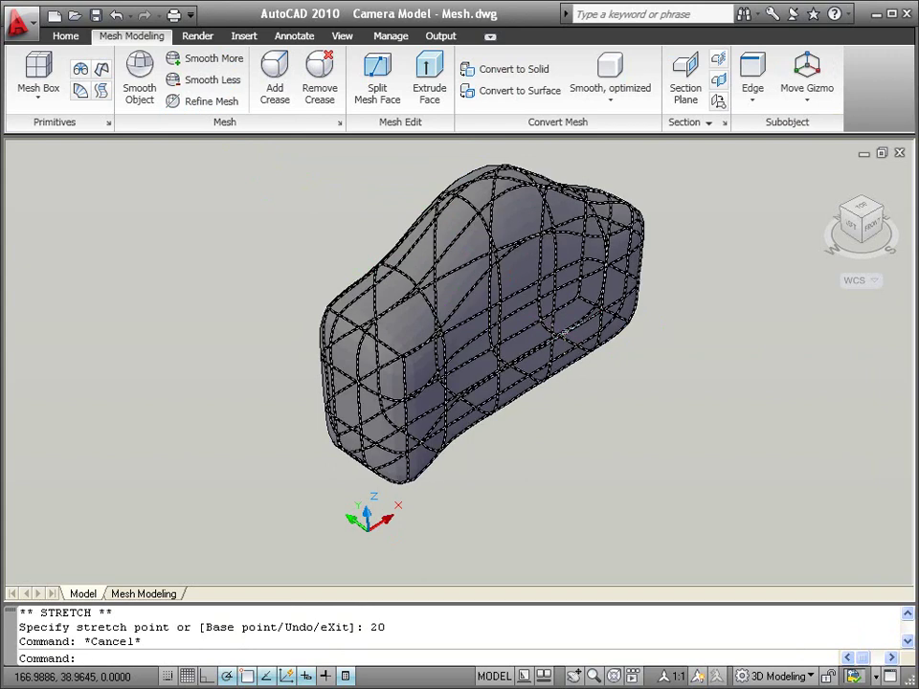
# Step: Orbit to the front, set the subobject filter to Face, and select the central front face
pyautogui.scroll(5, 564, 334)
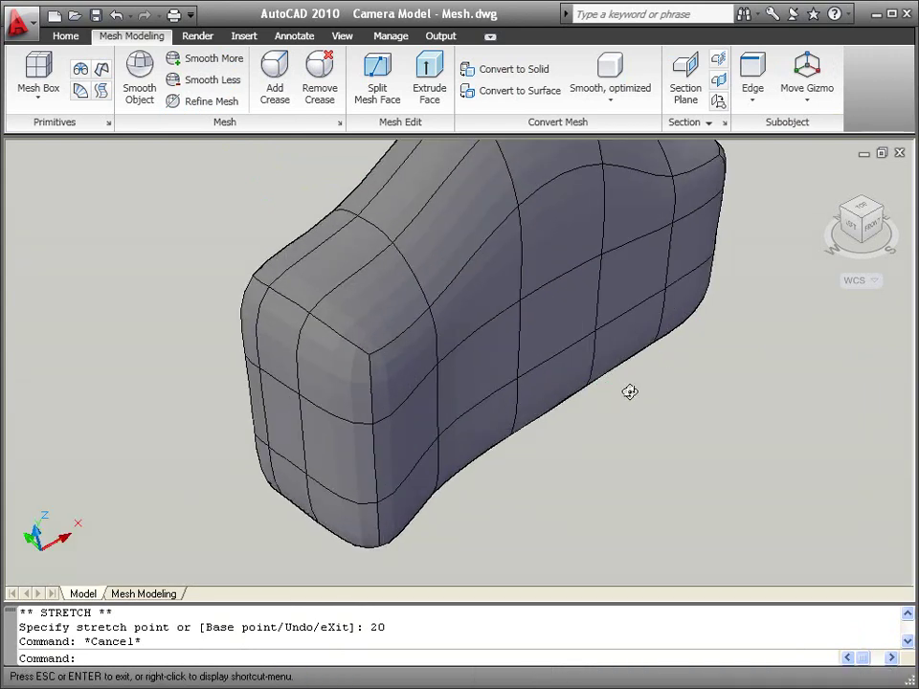
pyautogui.keyDown('shift'); pyautogui.moveTo(630, 392); pyautogui.dragTo(445, 325, button='middle'); pyautogui.keyUp('shift')
pyautogui.click(476, 426)
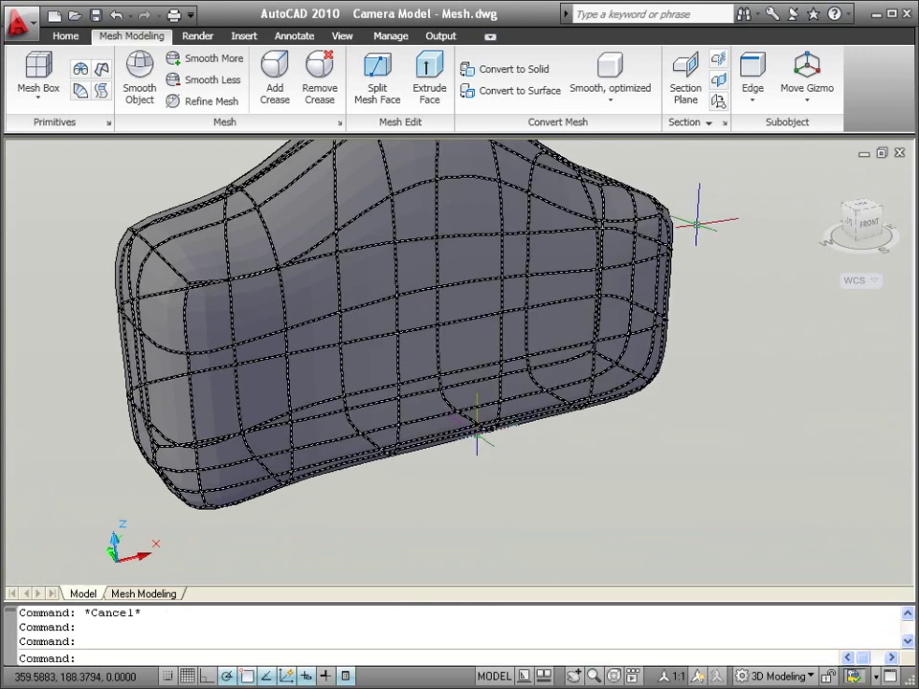
pyautogui.click(753, 96)
pyautogui.click(759, 240)
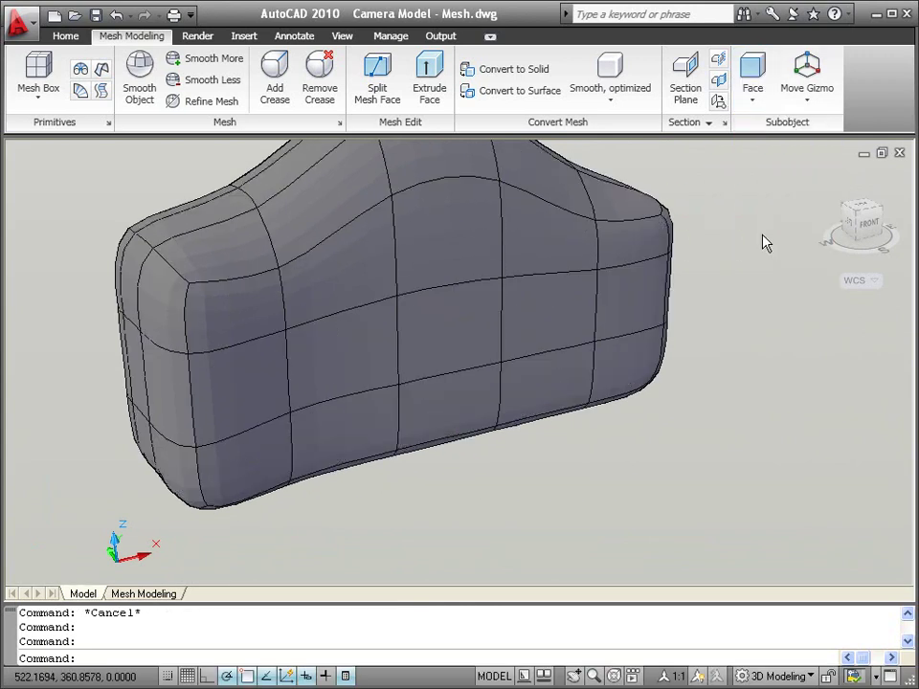
pyautogui.click(485, 308)
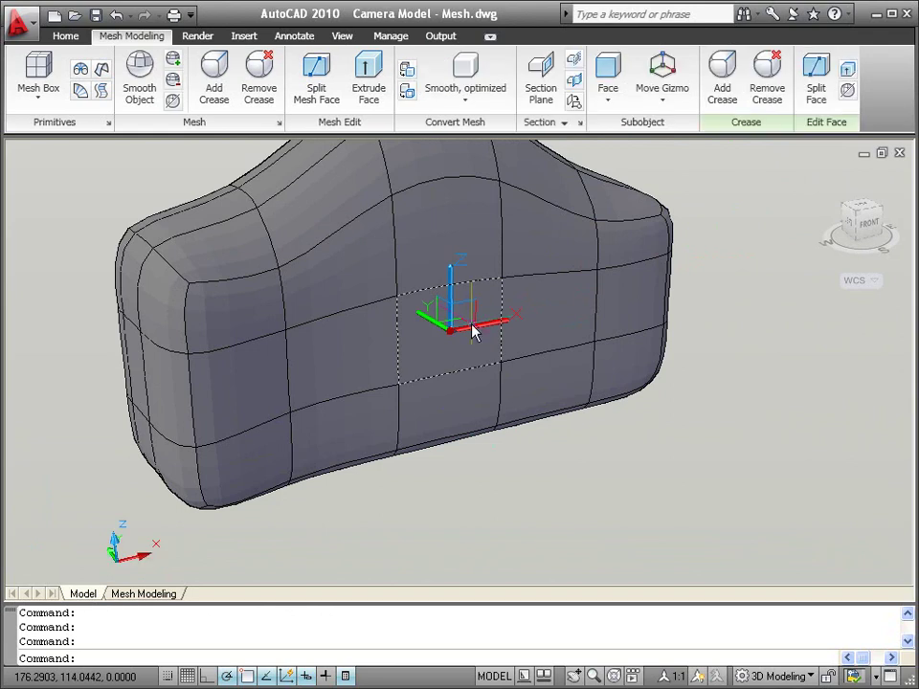
# Step: Switch the gizmo to Scale, constrain it to the ZX plane, and scale the front-centre face by 1.5
pyautogui.rightClick(474, 330)
pyautogui.click(494, 366)
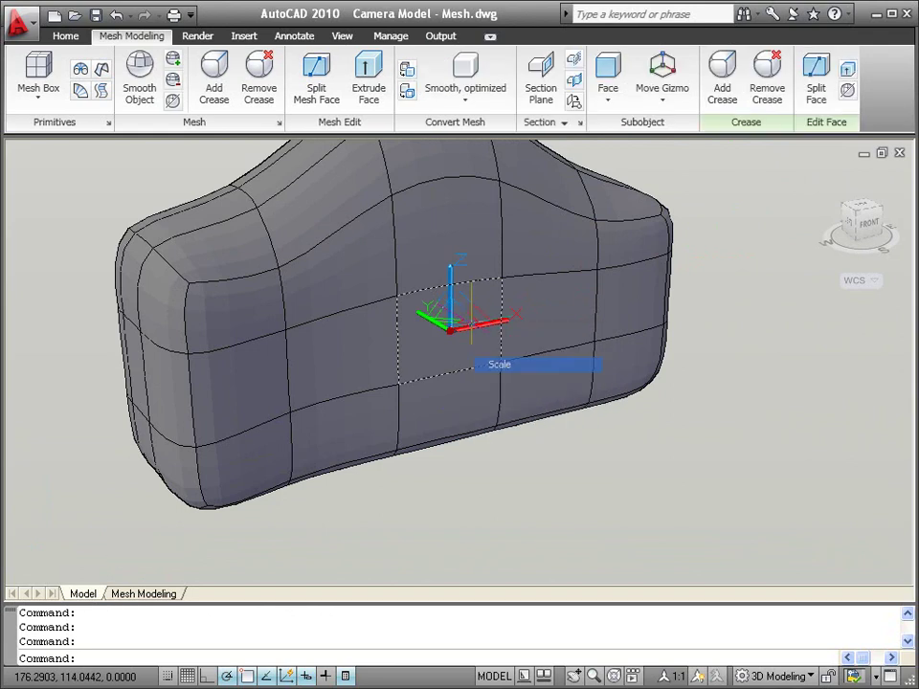
pyautogui.rightClick(483, 320)
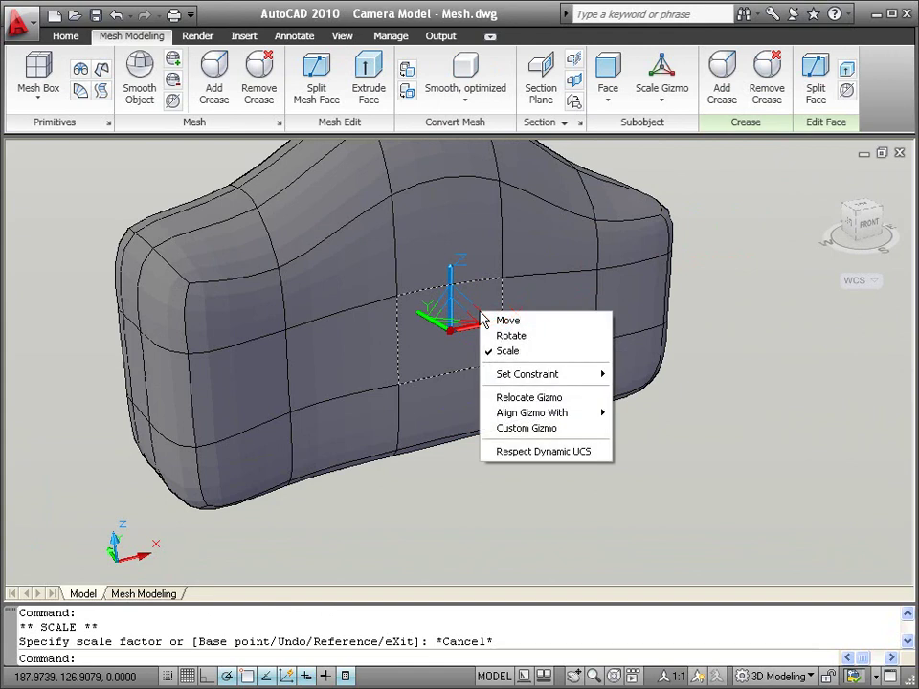
pyautogui.moveTo(505, 380)
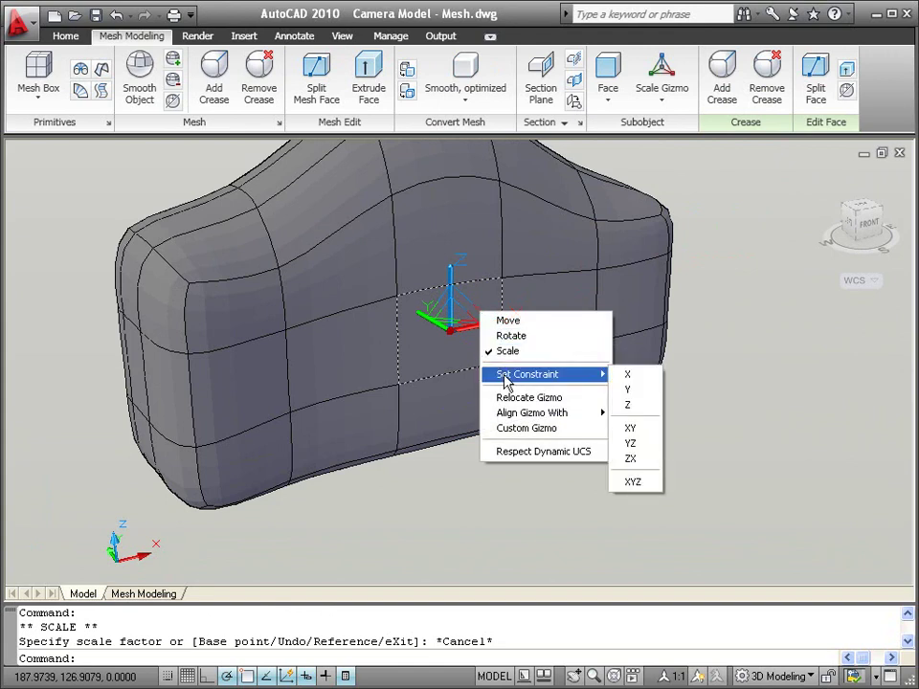
pyautogui.click(631, 461)
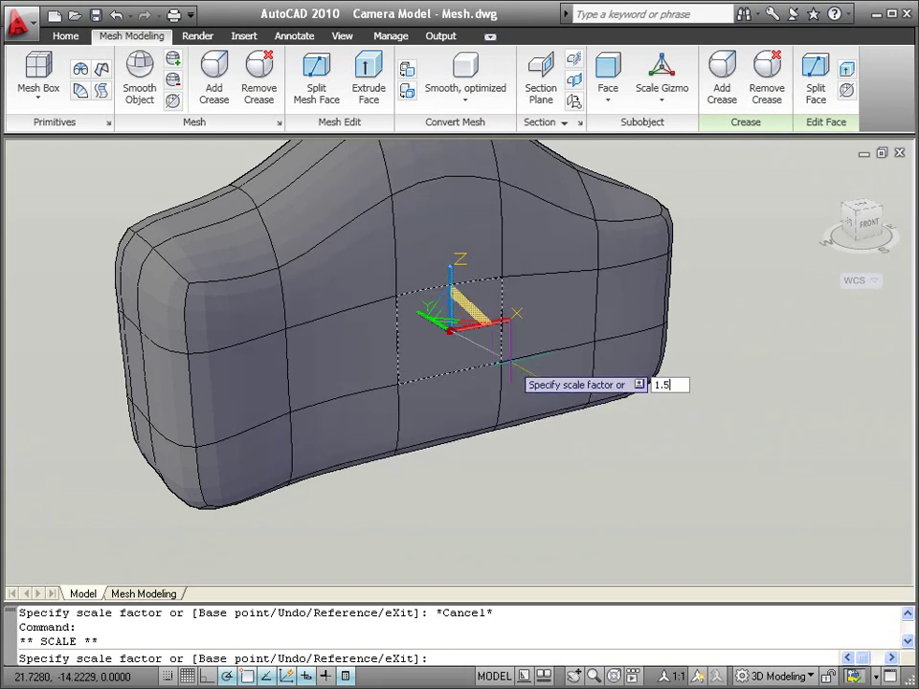
pyautogui.press('Return')
pyautogui.click(451, 270)
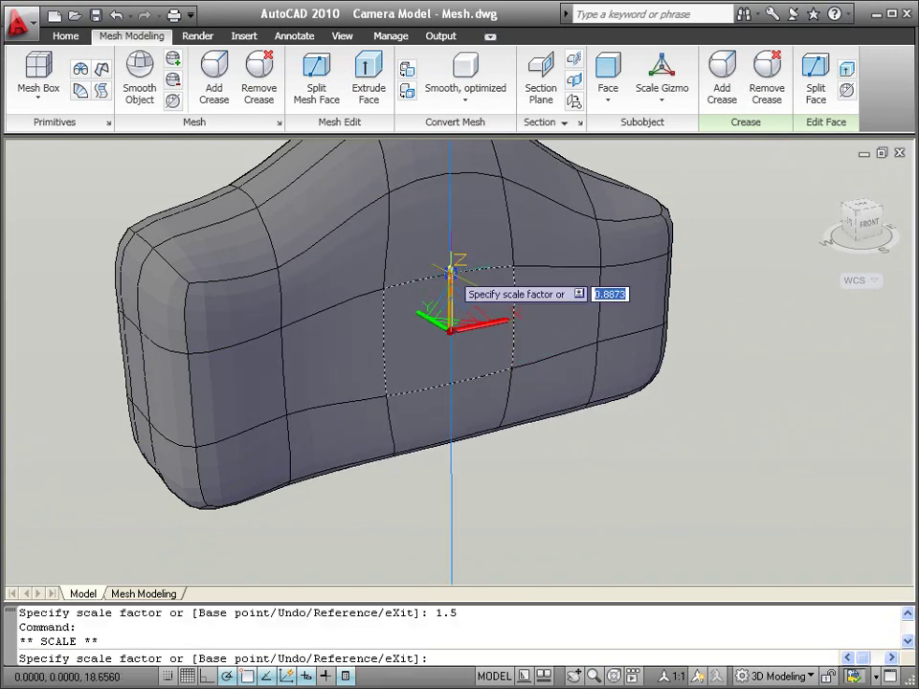
pyautogui.write('1.5')
pyautogui.press('Return')
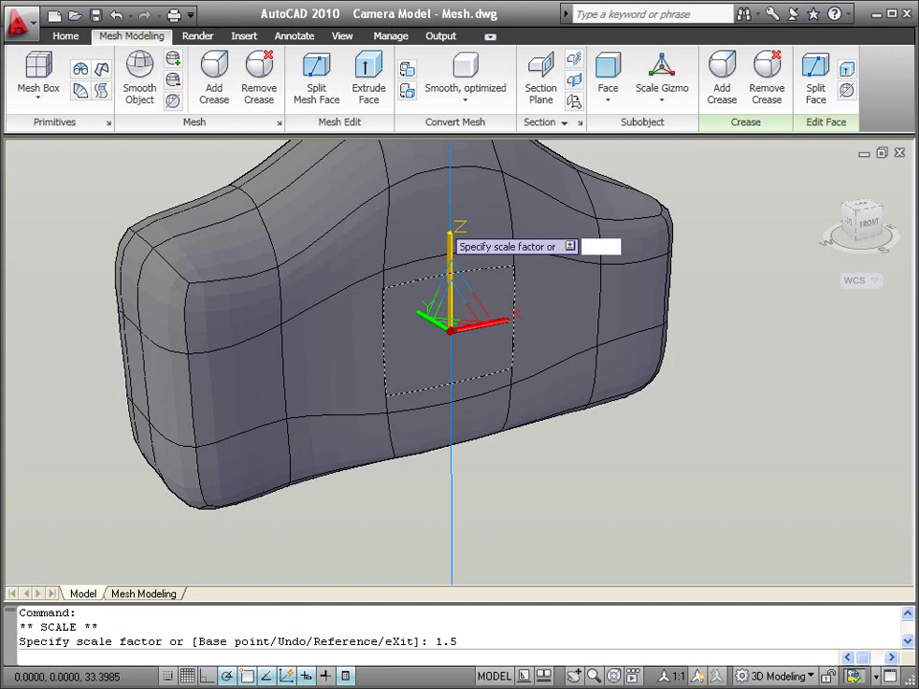
# Step: Switch the gizmo back to Move and raise the enlarged front face slightly
pyautogui.rightClick(451, 275)
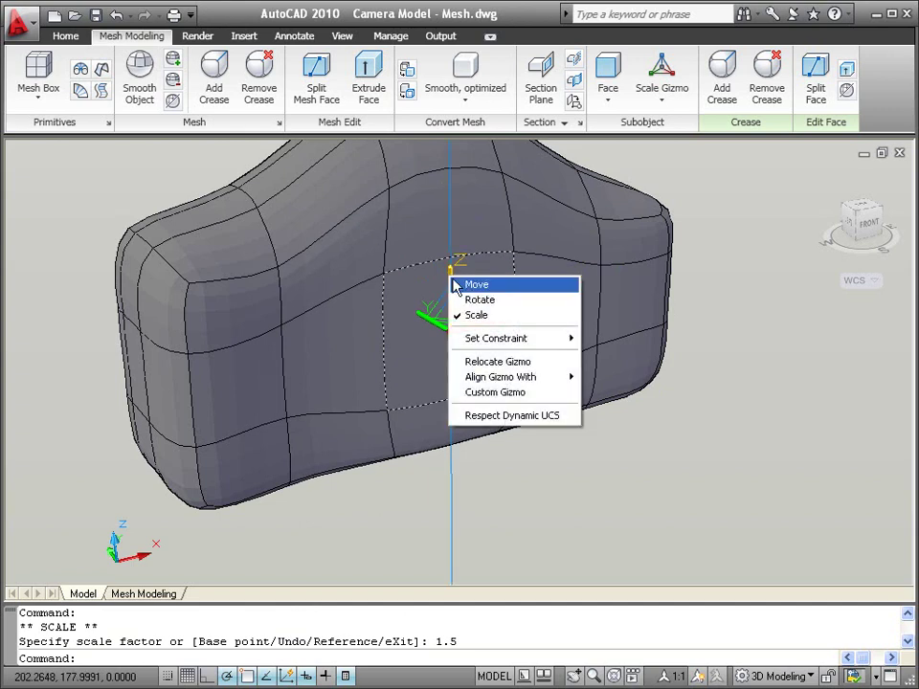
pyautogui.click(469, 284)
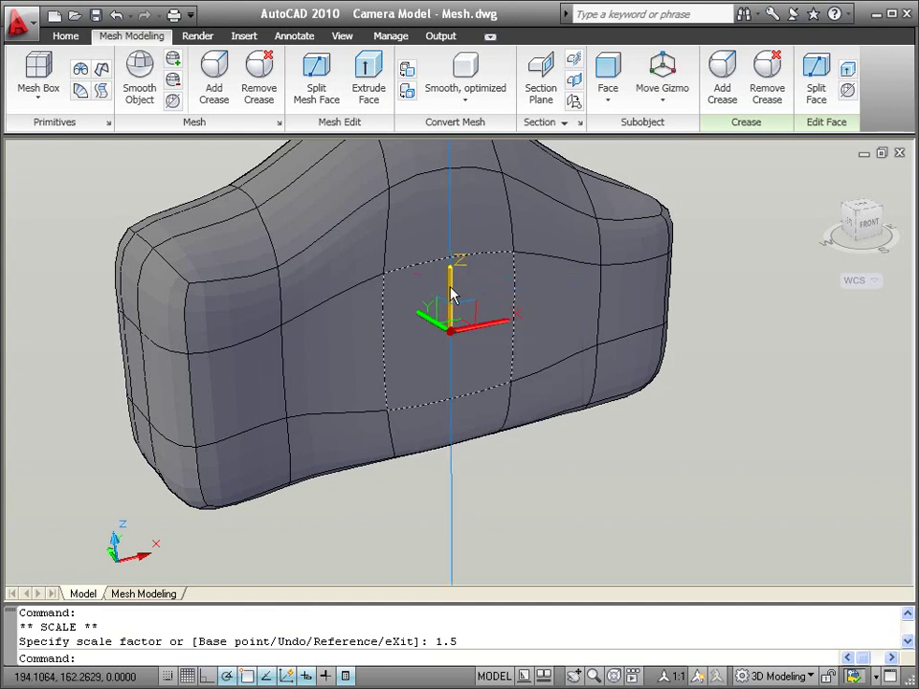
pyautogui.click(452, 296)
pyautogui.click(451, 330)
pyautogui.press('Escape')
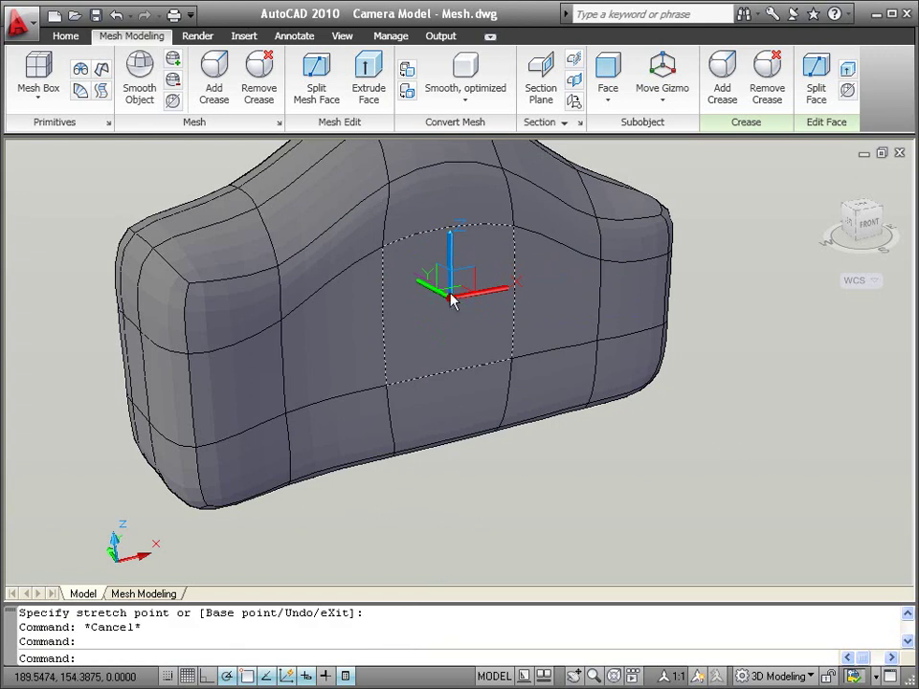
# Step: Extrude the front face 10 units to form the lens opening
pyautogui.click(369, 82)
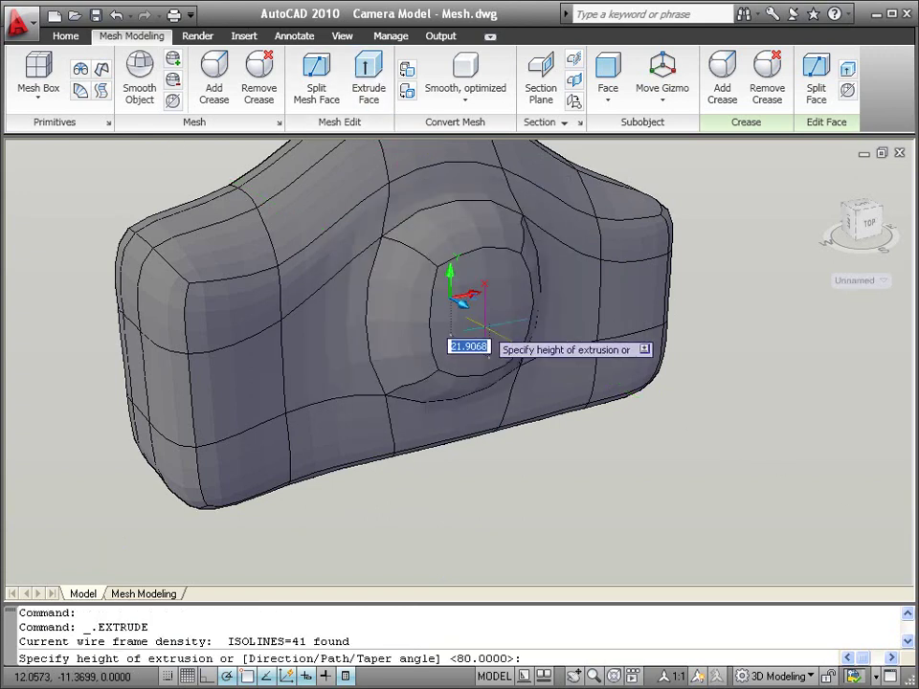
pyautogui.write('10')
pyautogui.press('Return')
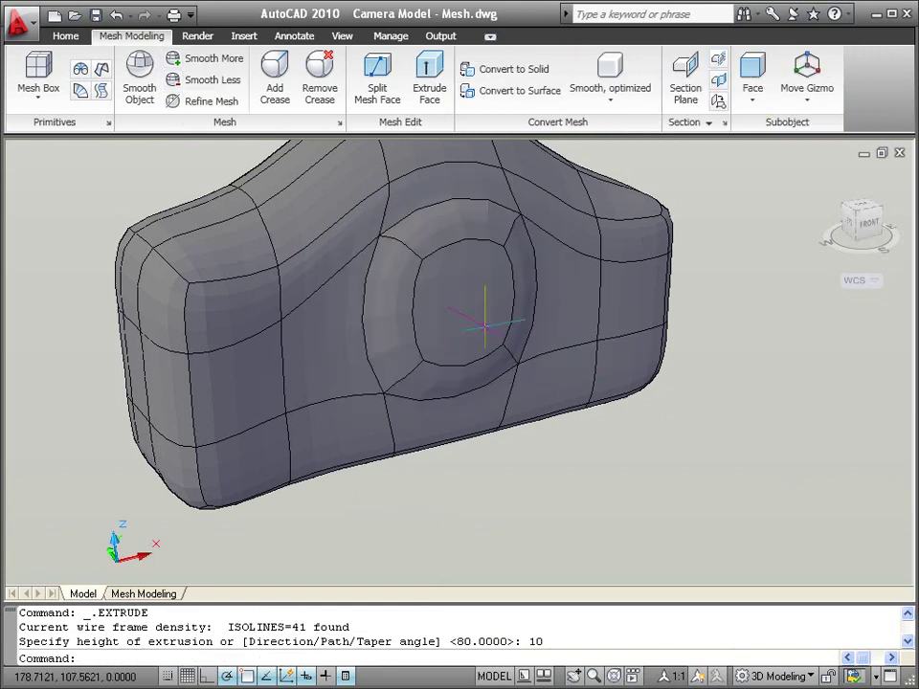
pyautogui.keyDown('shift'); pyautogui.moveTo(355, 313); pyautogui.dragTo(804, 337, button='middle'); pyautogui.keyUp('shift')
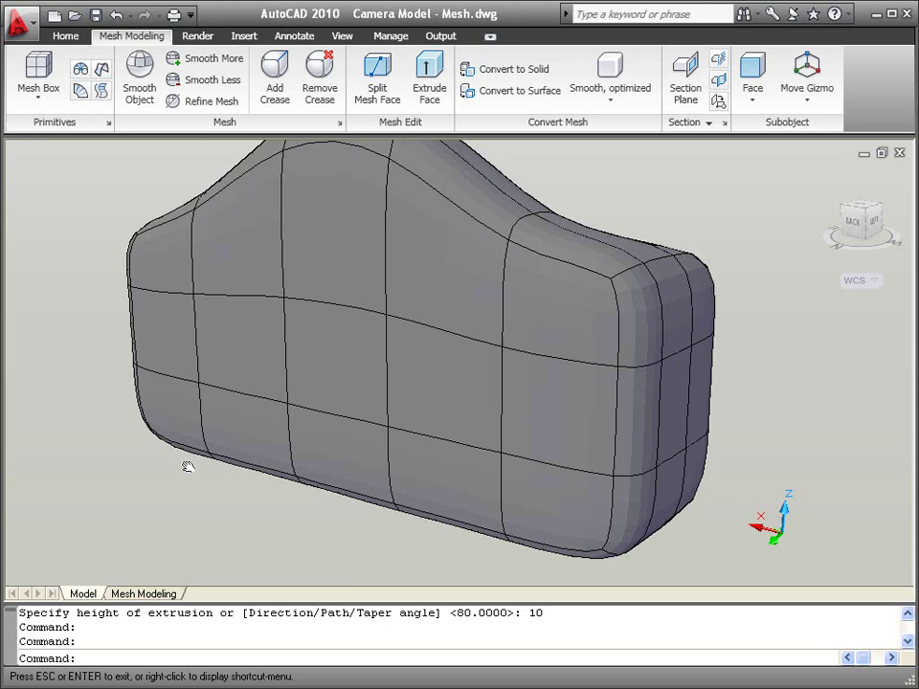
# Step: Scale an upper face on the camera's back down to 0.5 of its size
pyautogui.moveTo(185, 463); pyautogui.dragTo(196, 500, button='middle')
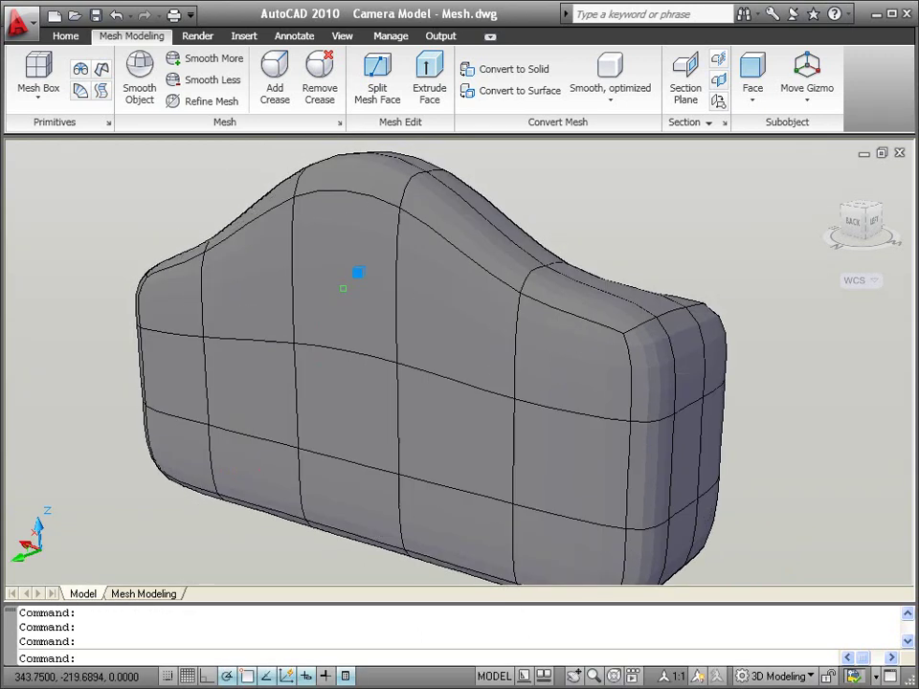
pyautogui.keyDown('ctrl'); pyautogui.click(345, 277); pyautogui.keyUp('ctrl')
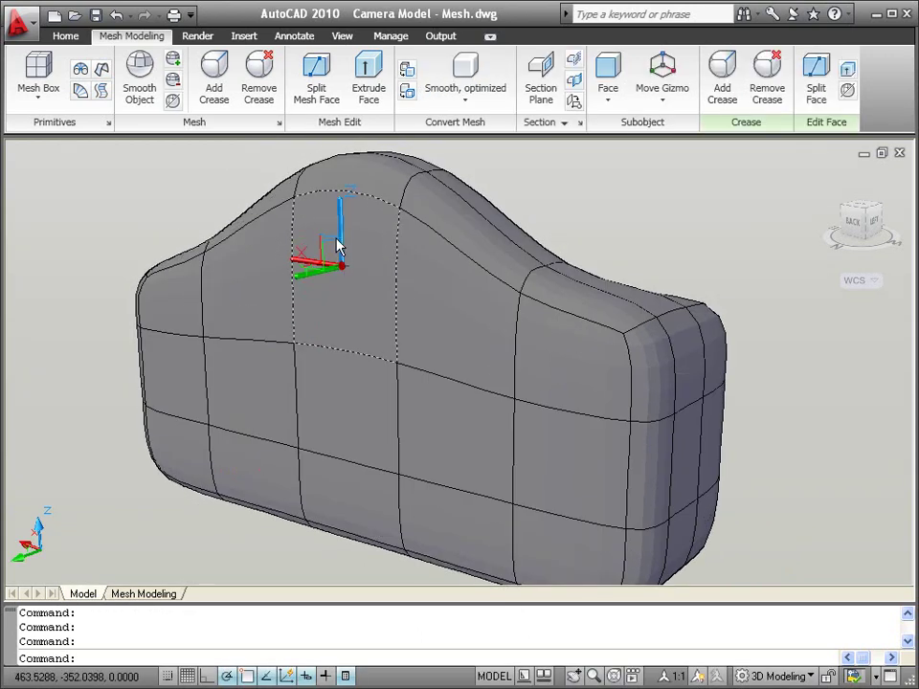
pyautogui.rightClick(340, 247)
pyautogui.click(364, 277)
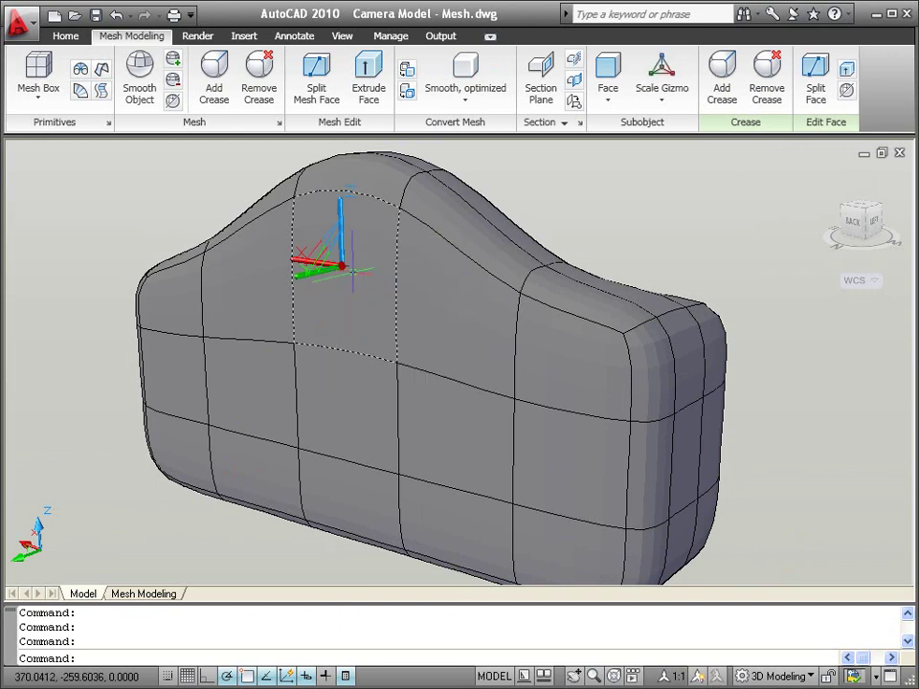
pyautogui.click(320, 249)
pyautogui.write('.5')
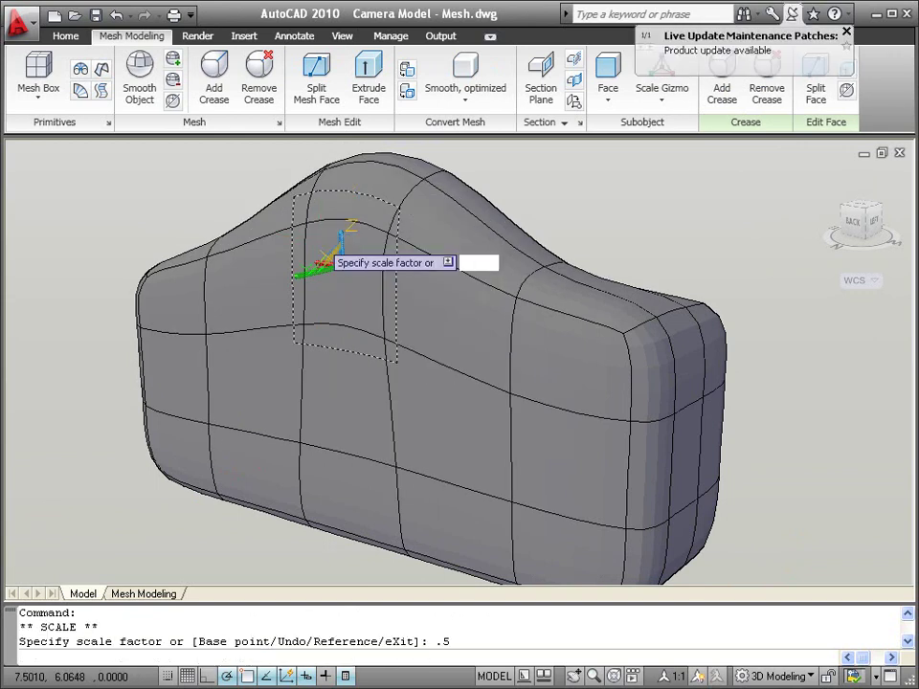
pyautogui.press('Return')
# Step: Stretch that back face 1.3 times along the X axis
pyautogui.click(299, 268)
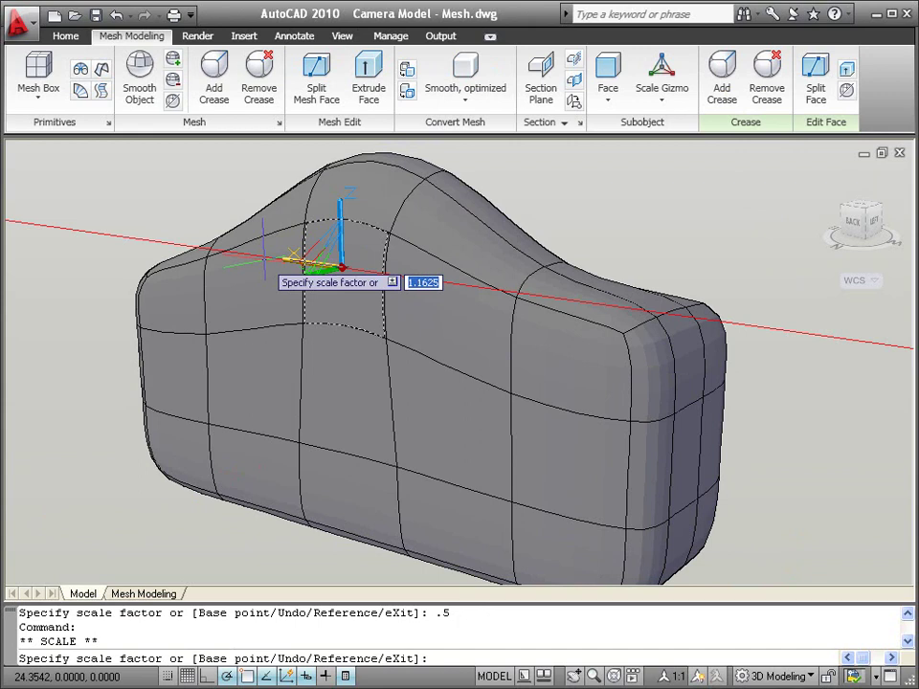
pyautogui.write('1.3')
pyautogui.press('Return')
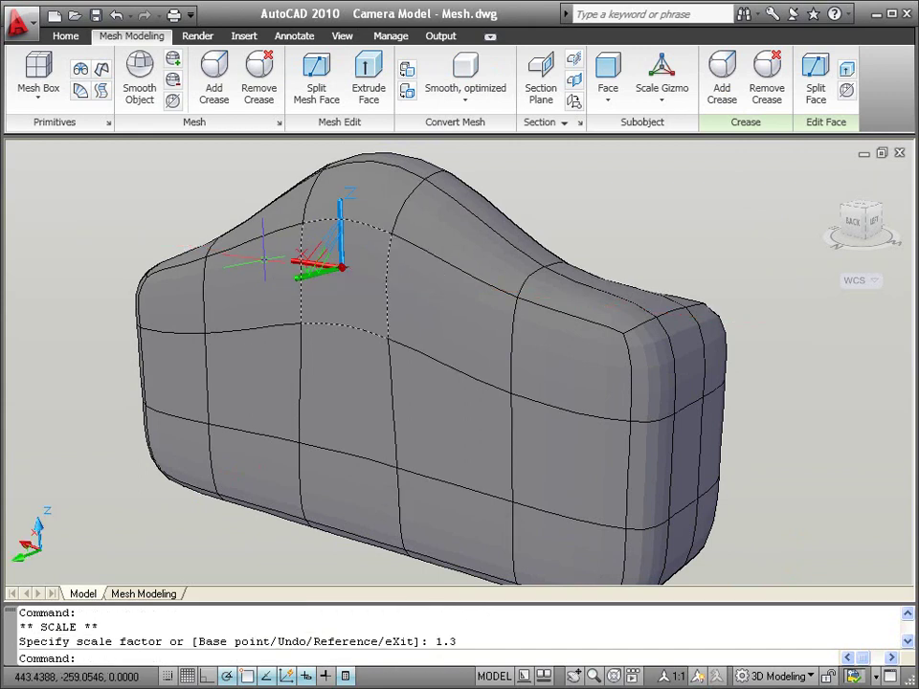
# Step: Extrude the shrunken back face 2 units, then its new end face another 2 units
pyautogui.click(369, 80)
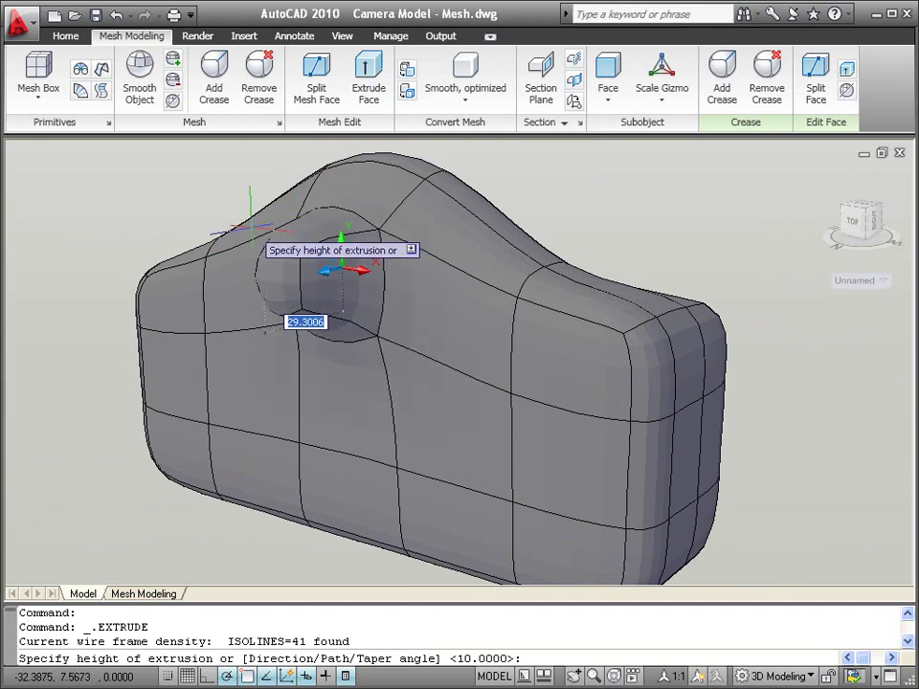
pyautogui.write('2')
pyautogui.press('Return')
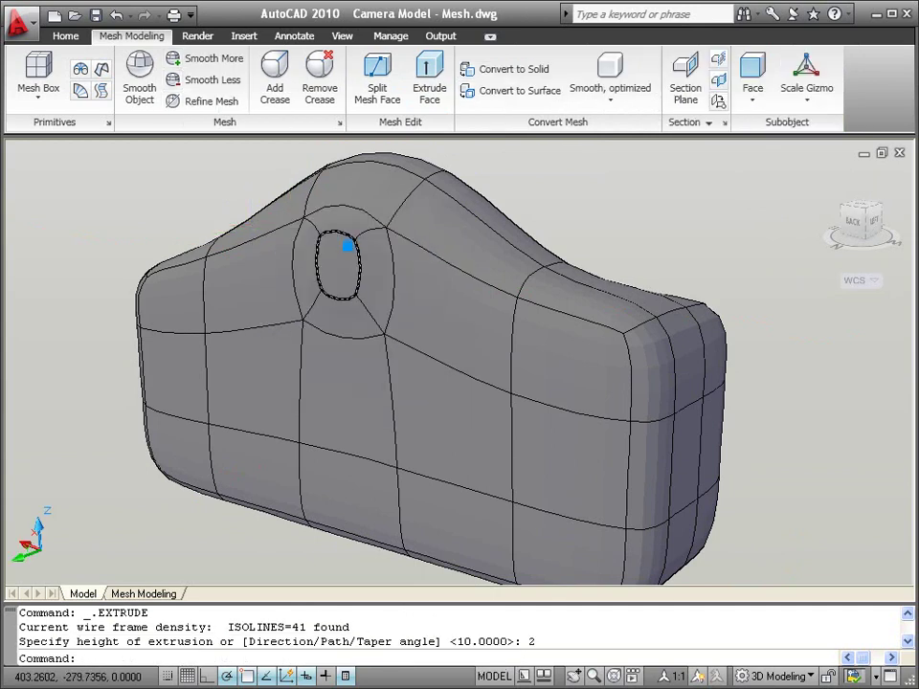
pyautogui.click(367, 84)
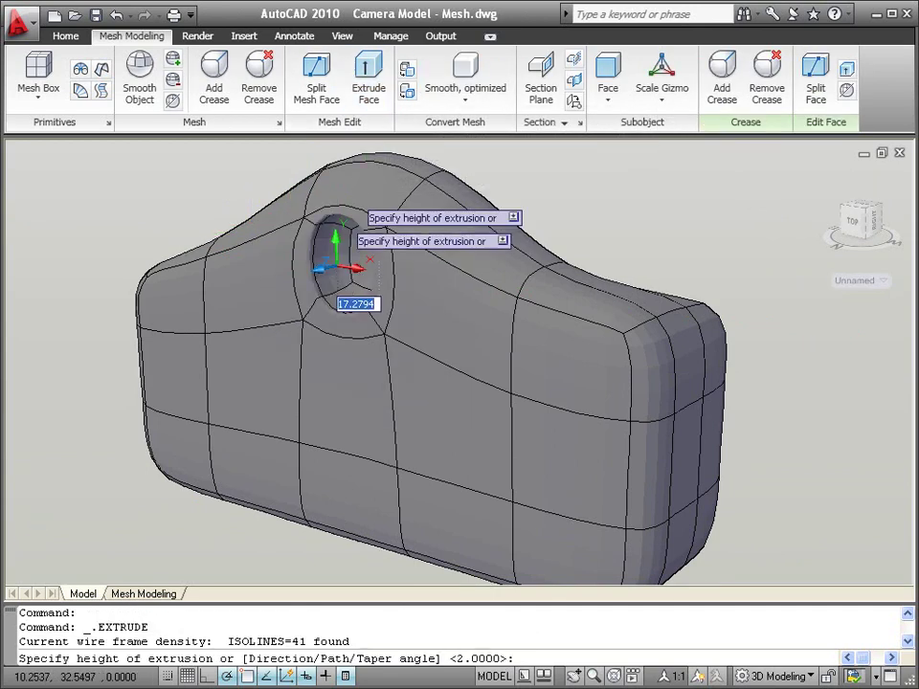
pyautogui.write('2')
pyautogui.press('Return')
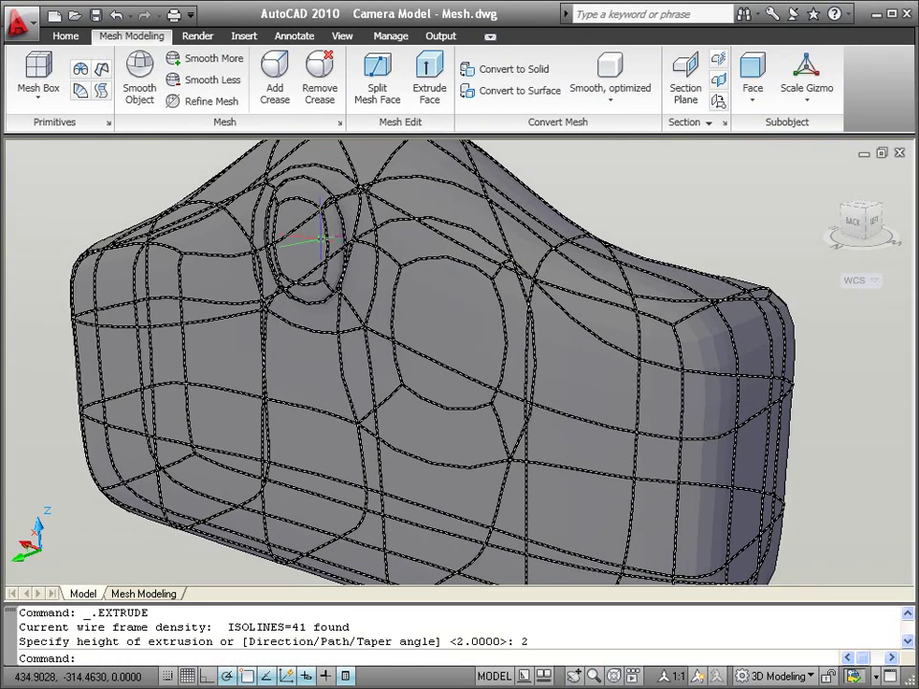
pyautogui.keyDown('shift'); pyautogui.moveTo(319, 238); pyautogui.dragTo(375, 307, button='middle'); pyautogui.keyUp('shift')
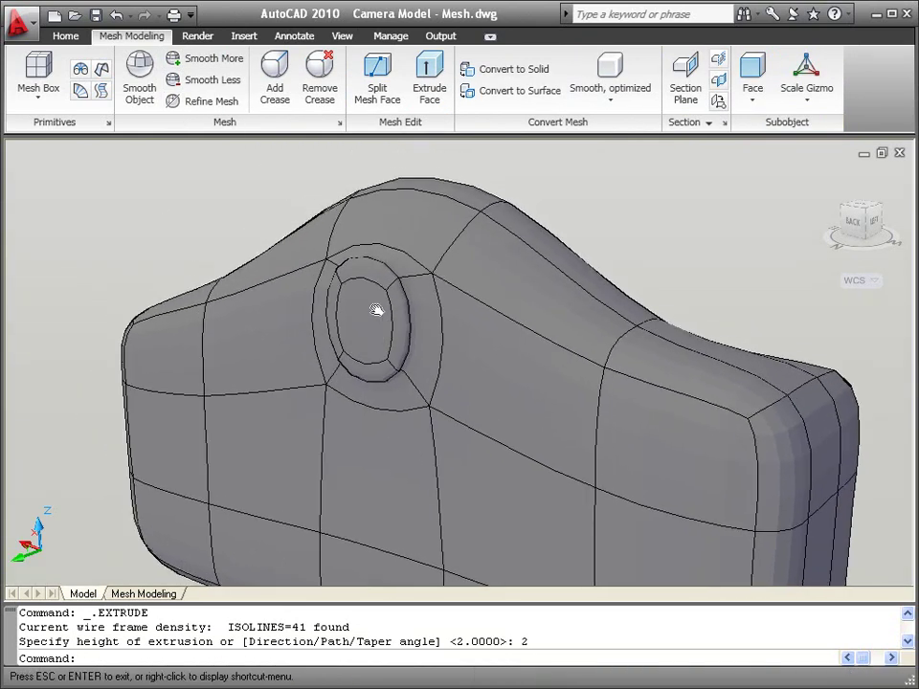
# Step: Add an Always crease to the eyepiece's end face
pyautogui.keyDown('ctrl'); pyautogui.click(373, 311); pyautogui.keyUp('ctrl')
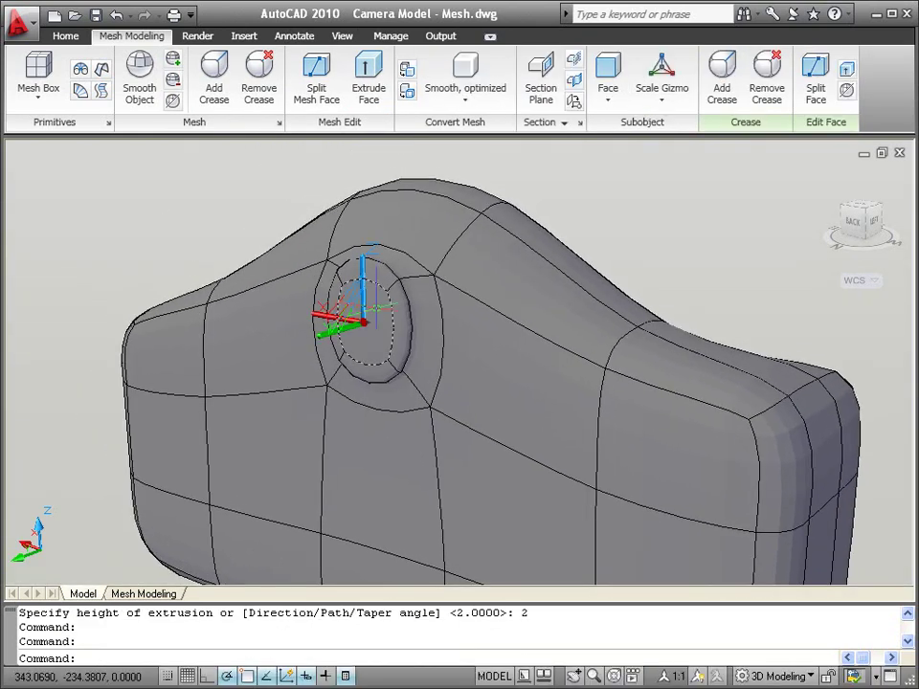
pyautogui.click(214, 80)
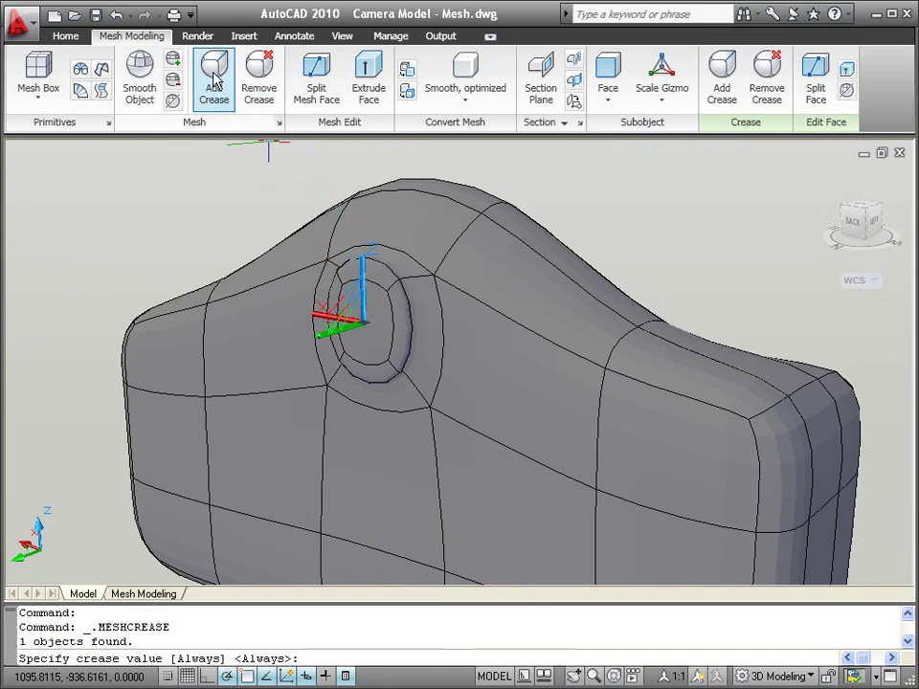
pyautogui.rightClick(204, 188)
pyautogui.click(239, 239)
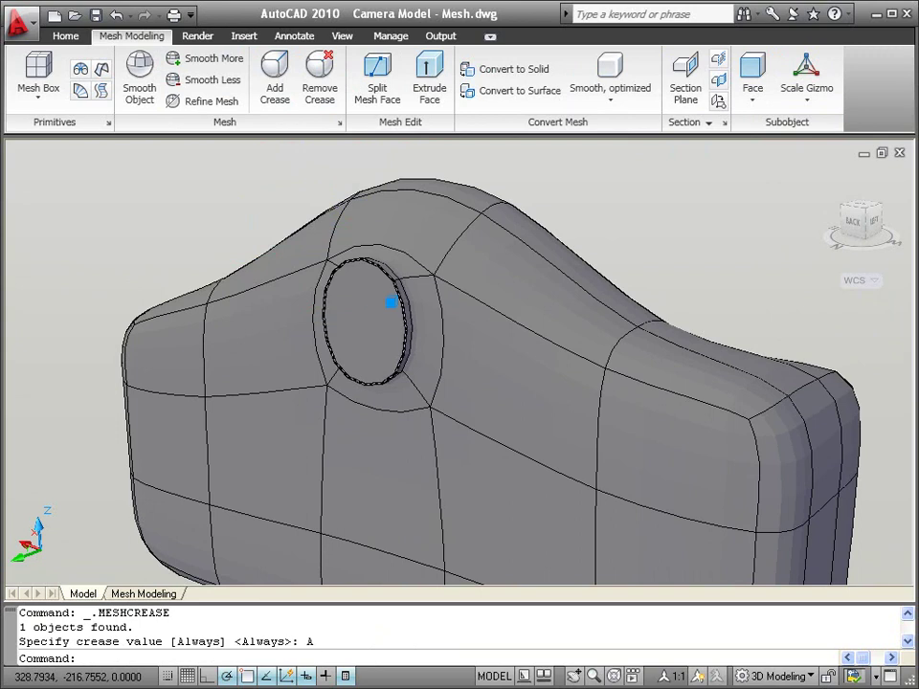
# Step: Scale the eyepiece's end face by 0.7 and switch the gizmo to Move
pyautogui.click(384, 304)
pyautogui.click(347, 305)
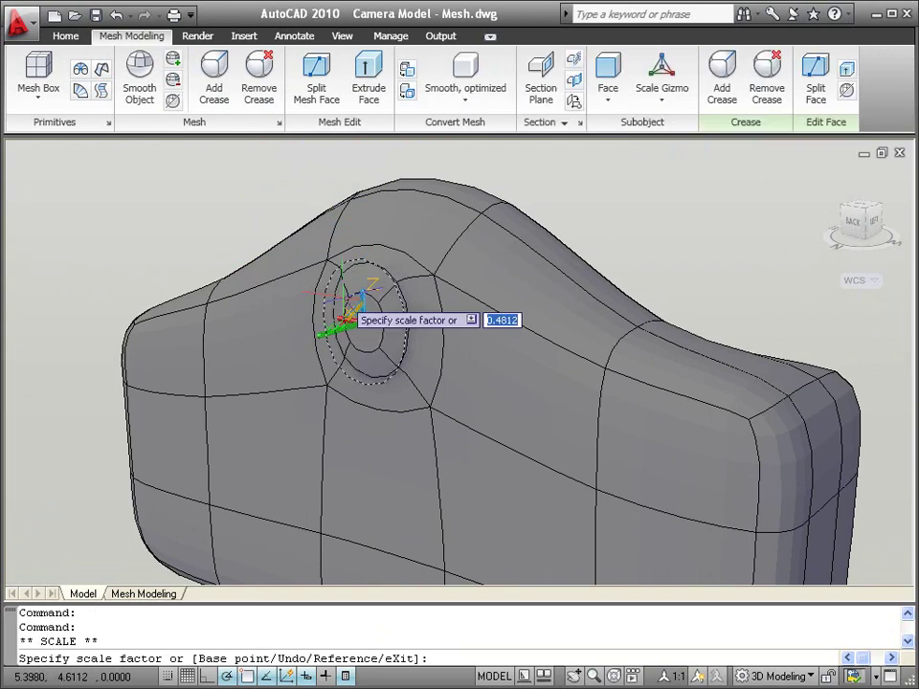
pyautogui.write('.')
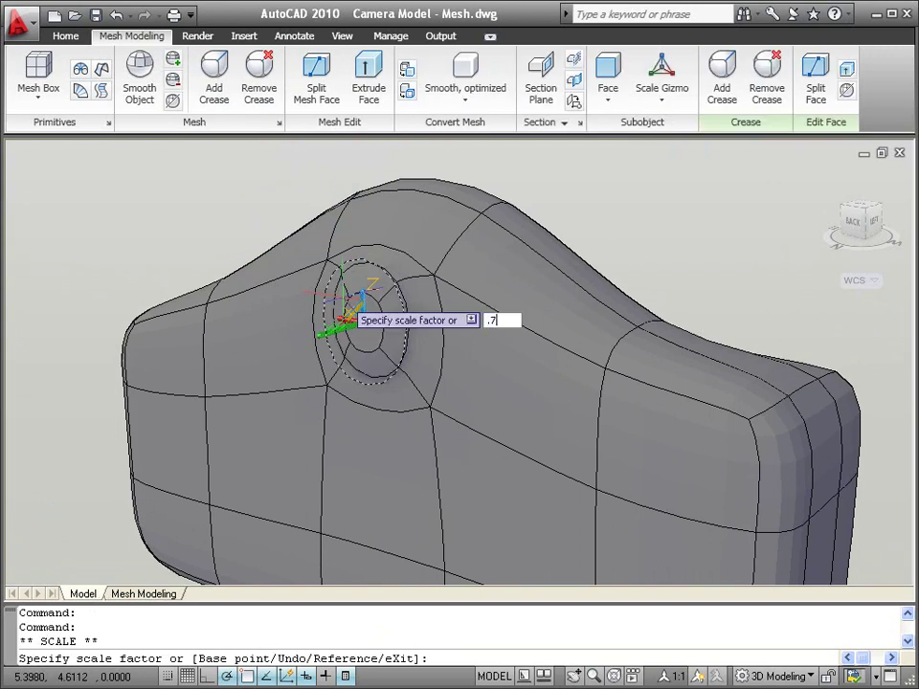
pyautogui.write('7')
pyautogui.press('Return')
pyautogui.rightClick(345, 303)
pyautogui.click(369, 309)
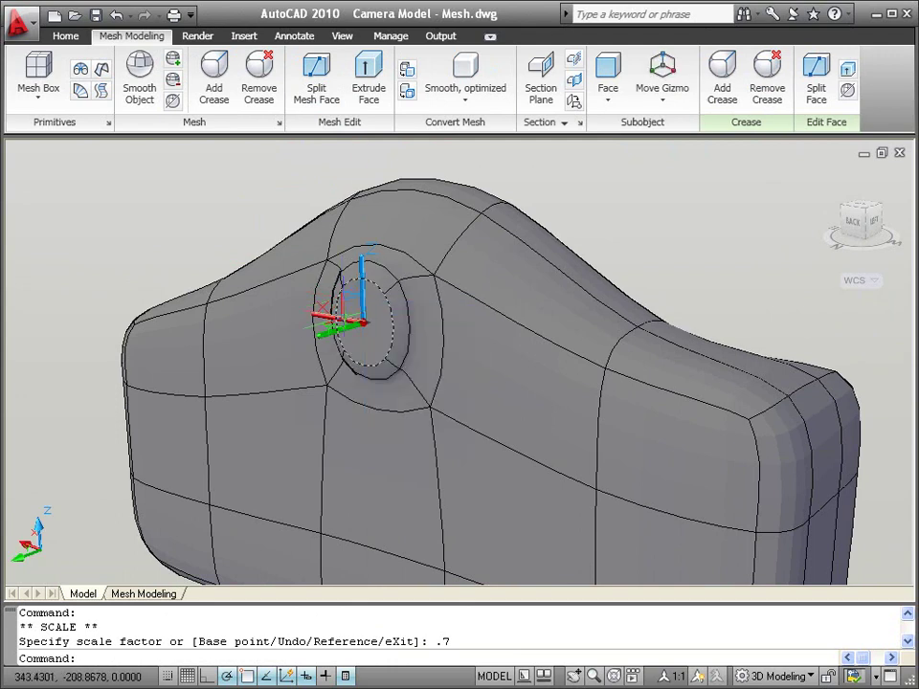